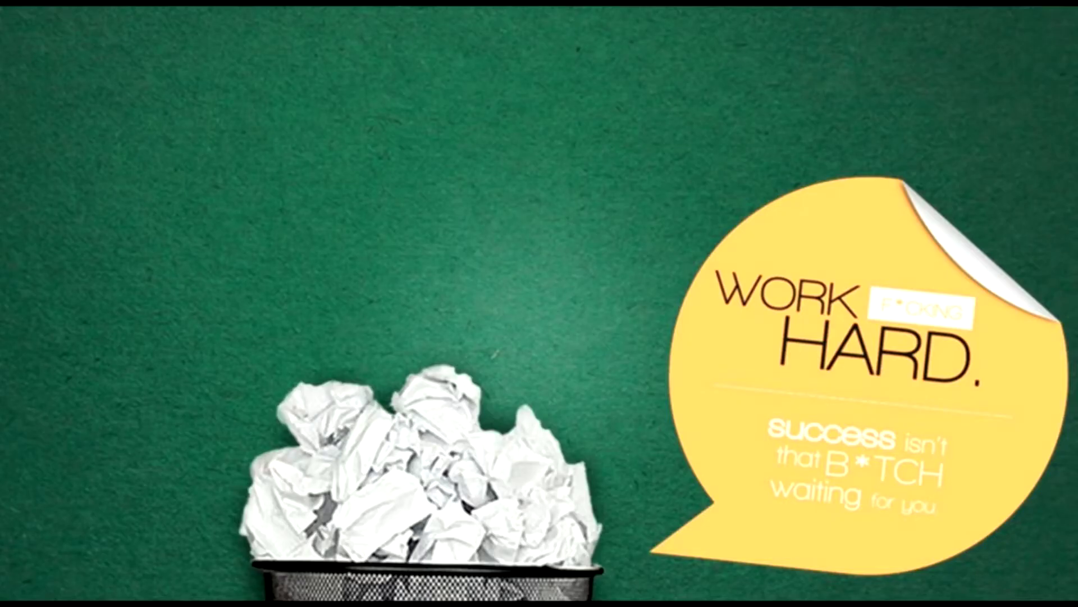
Step: Bring up the Windows Run prompt, ready to launch regedit
key(super+r)
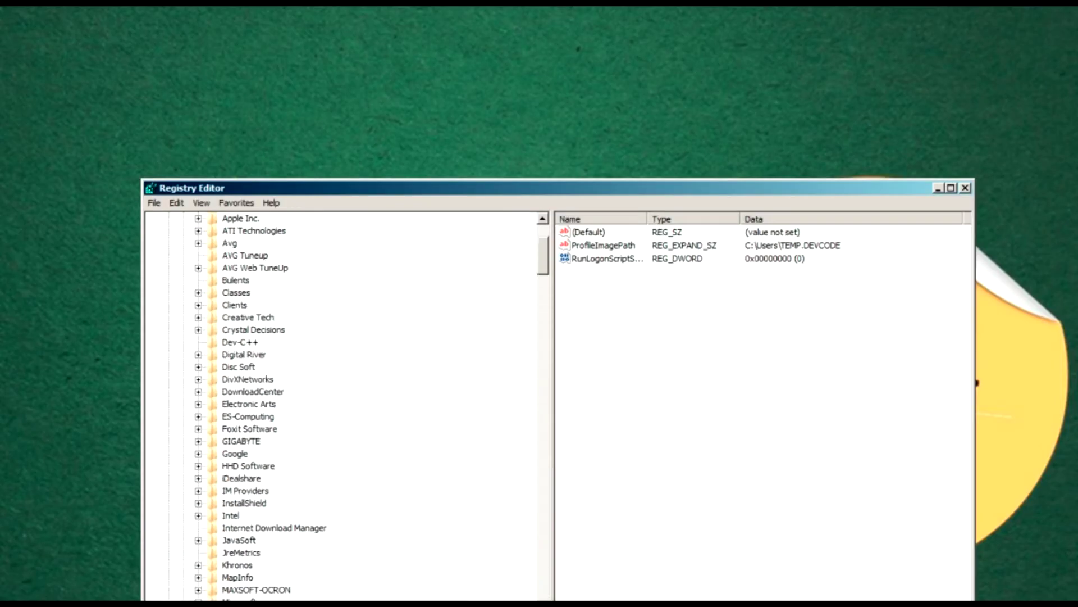
scroll(346, 404, up, 3)
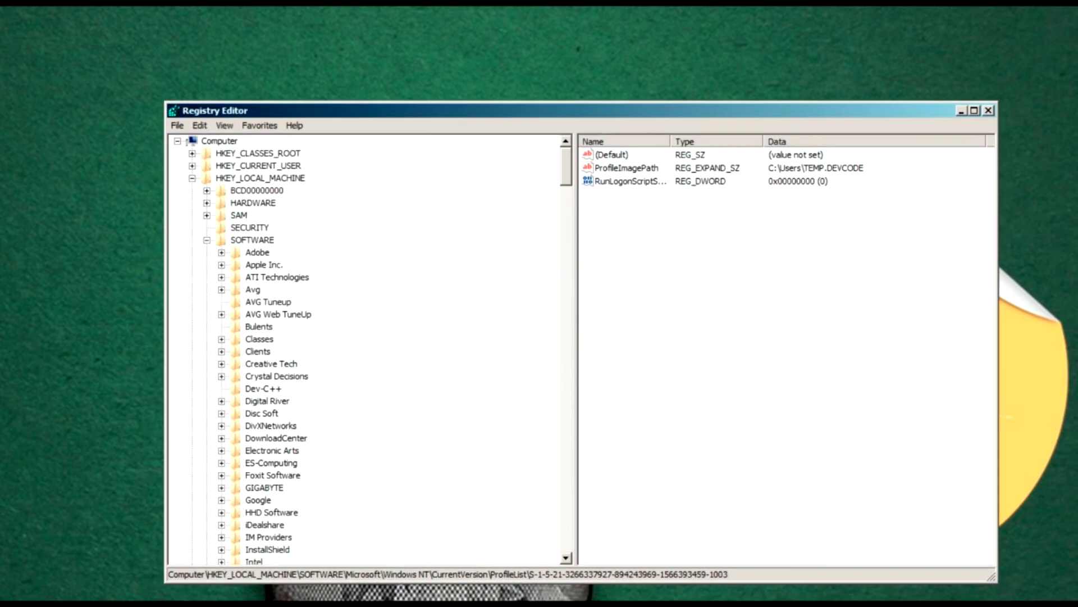
Step: Navigate HKEY_LOCAL_MACHINE > SOFTWARE > Microsoft > Windows NT > CurrentVersion in the key tree
key(Left)
key(Left)
key(Left)
key(Left)
key(Left)
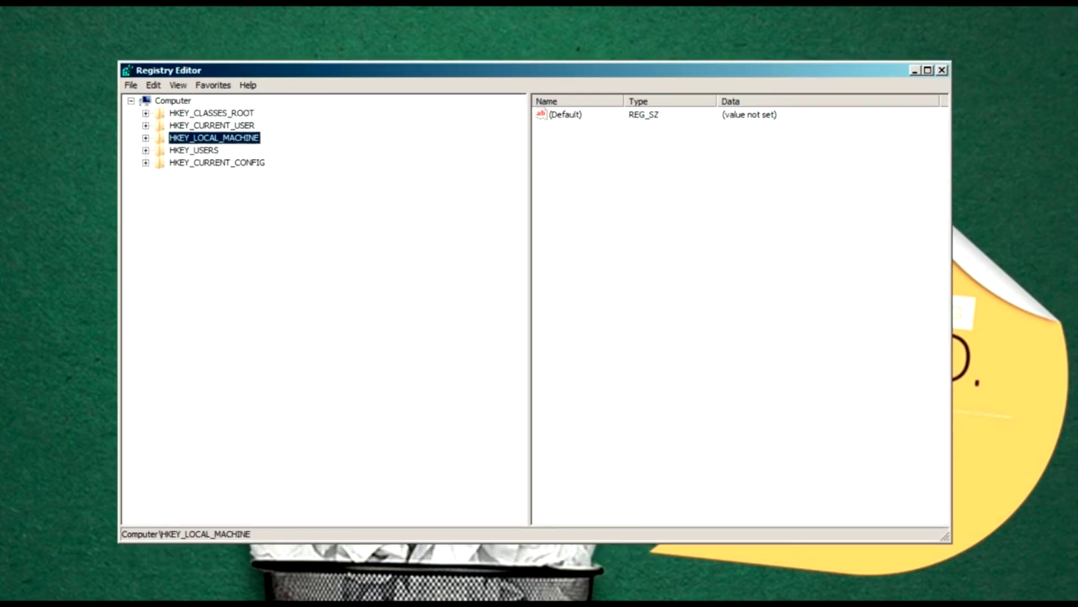
key(Right)
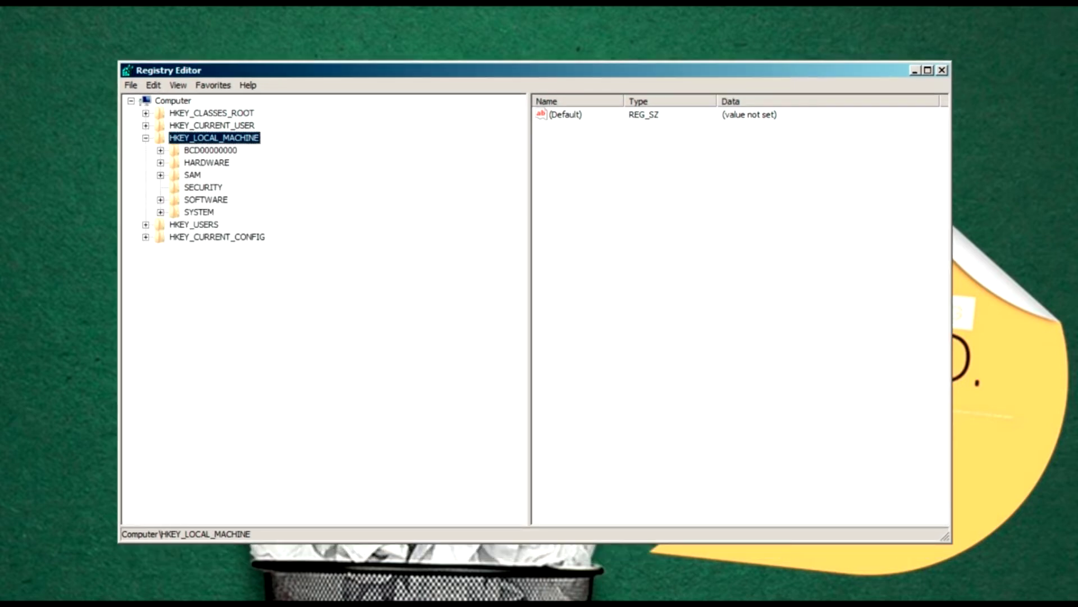
key(Down)
key(Down)
key(Down)
key(Right)
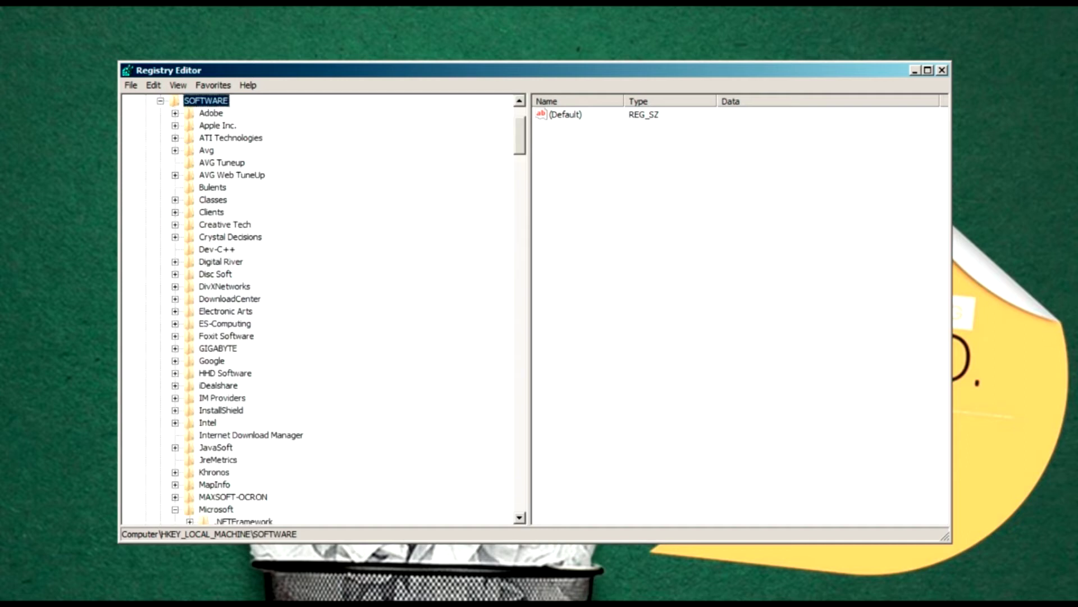
scroll(321, 312, down, 10)
scroll(321, 312, down, 5)
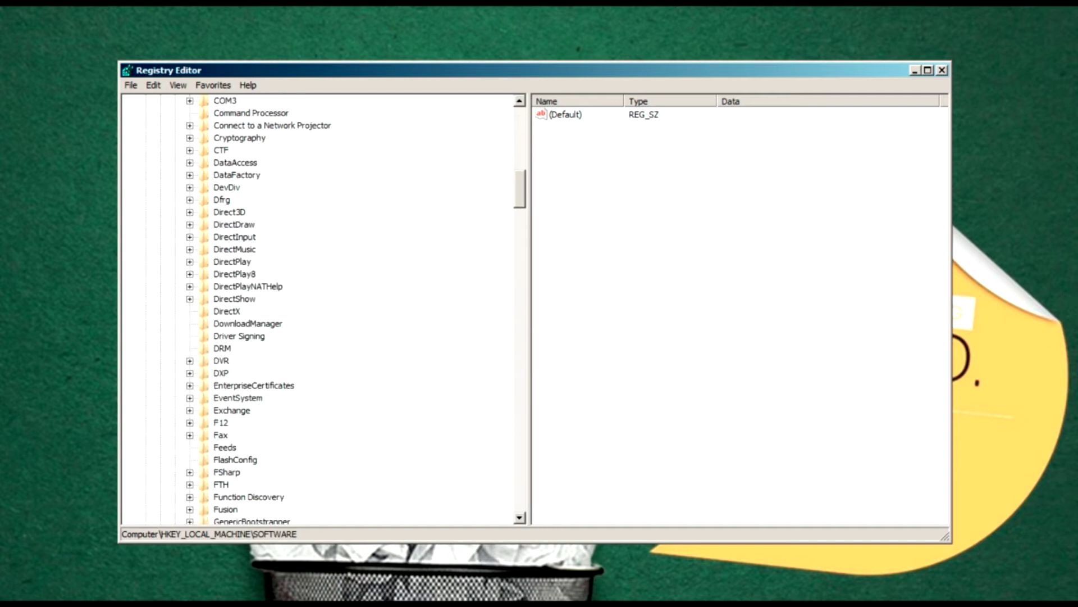
scroll(320, 312, up, 9)
text(mi)
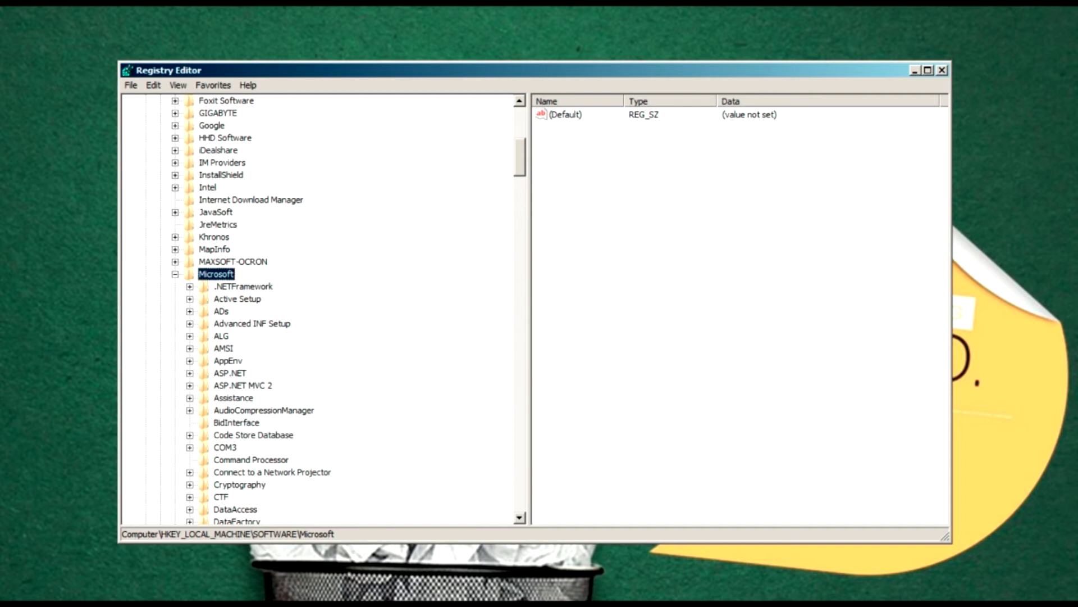
scroll(321, 312, down, 10)
scroll(320, 312, down, 4)
scroll(320, 312, down, 6)
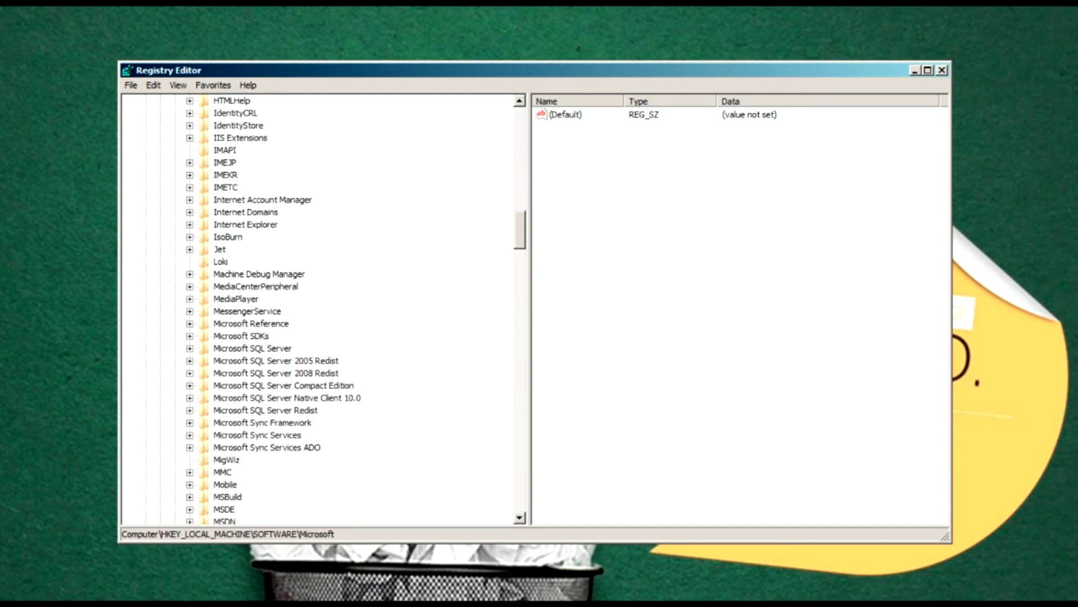
scroll(320, 311, down, 4)
scroll(320, 312, down, 3)
scroll(320, 311, down, 7)
scroll(320, 312, down, 9)
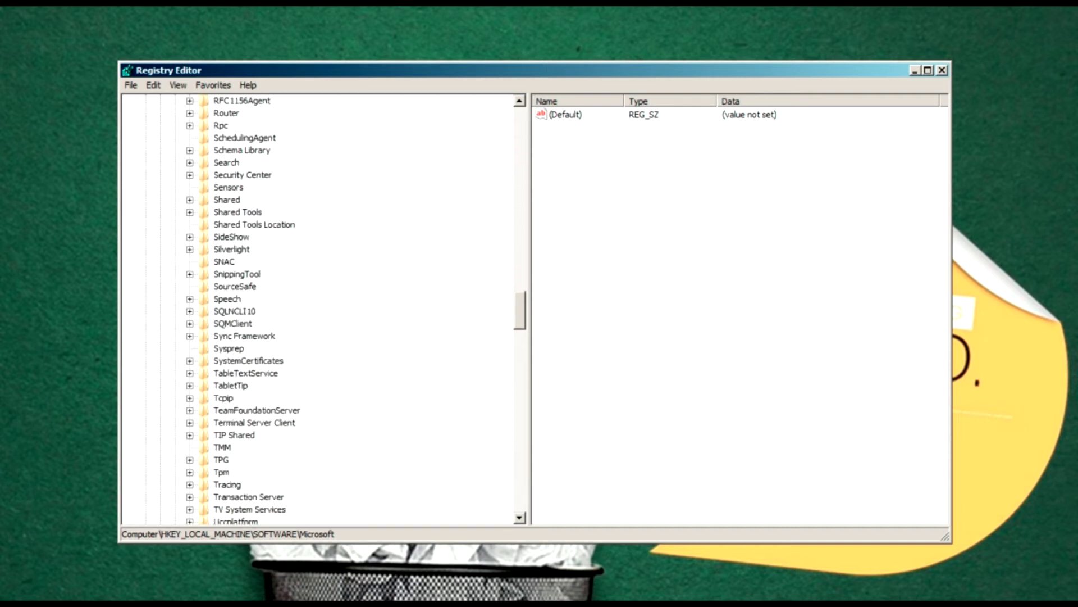
scroll(321, 313, down, 9)
scroll(320, 312, down, 7)
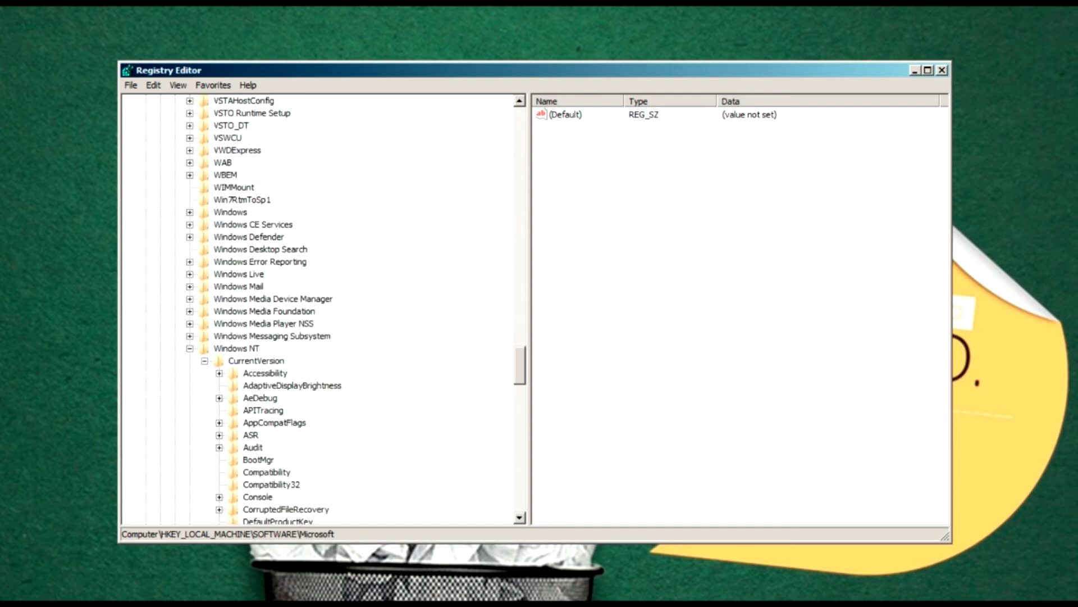
click(236, 347)
click(203, 361)
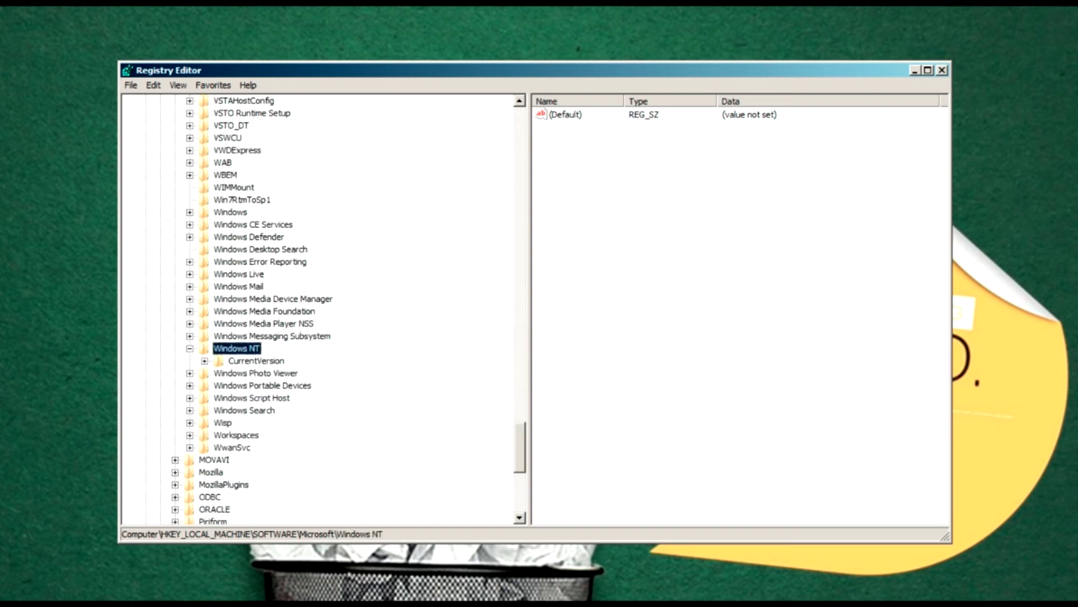
key(Down)
key(Right)
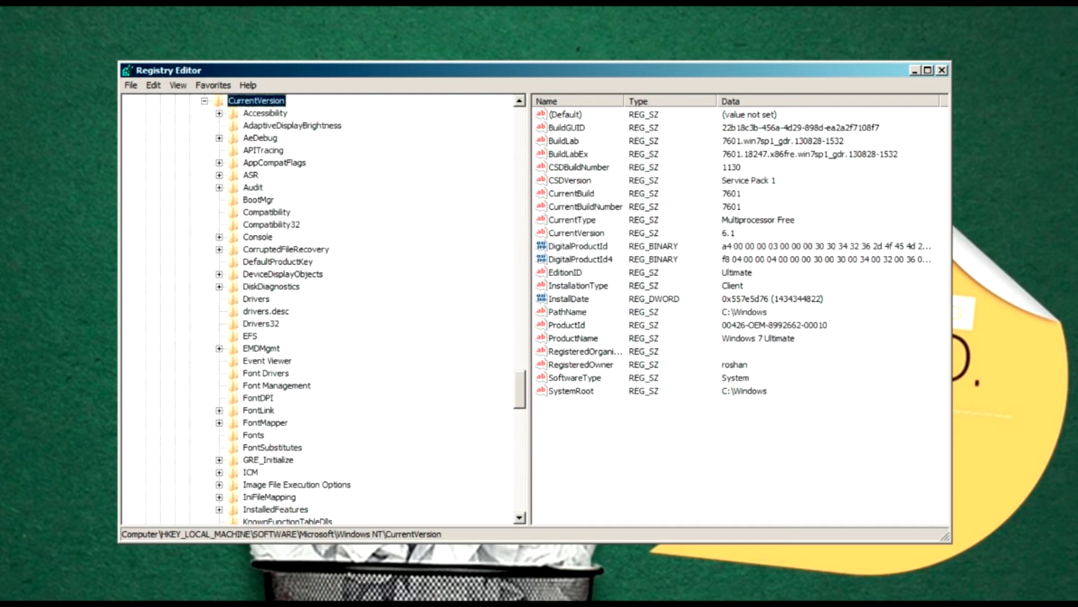
text(ev)
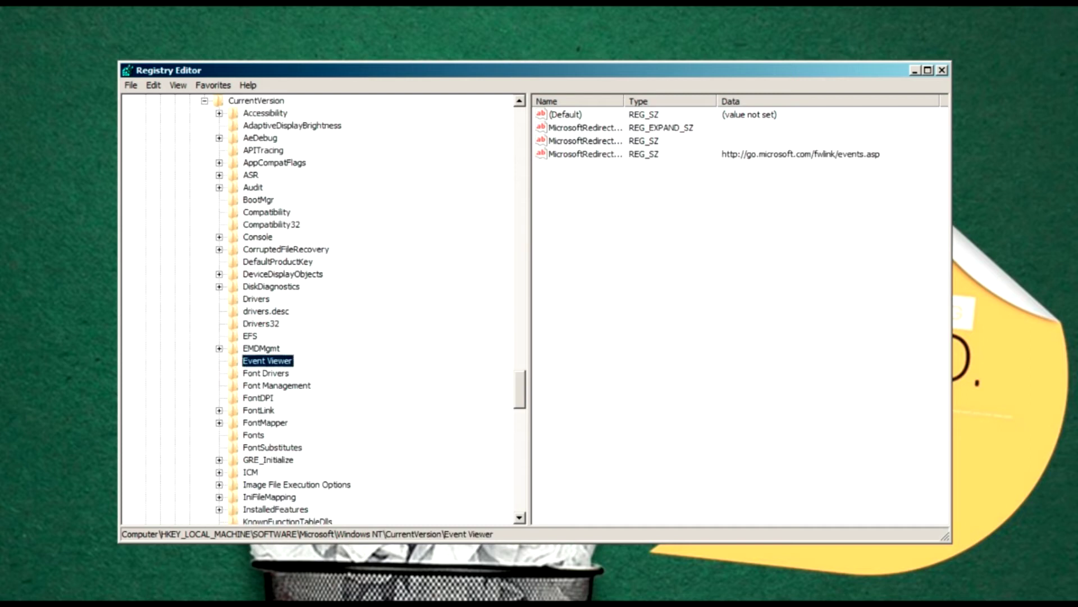
scroll(321, 312, down, 2)
scroll(320, 312, down, 2)
scroll(320, 312, down, 1)
scroll(320, 311, down, 3)
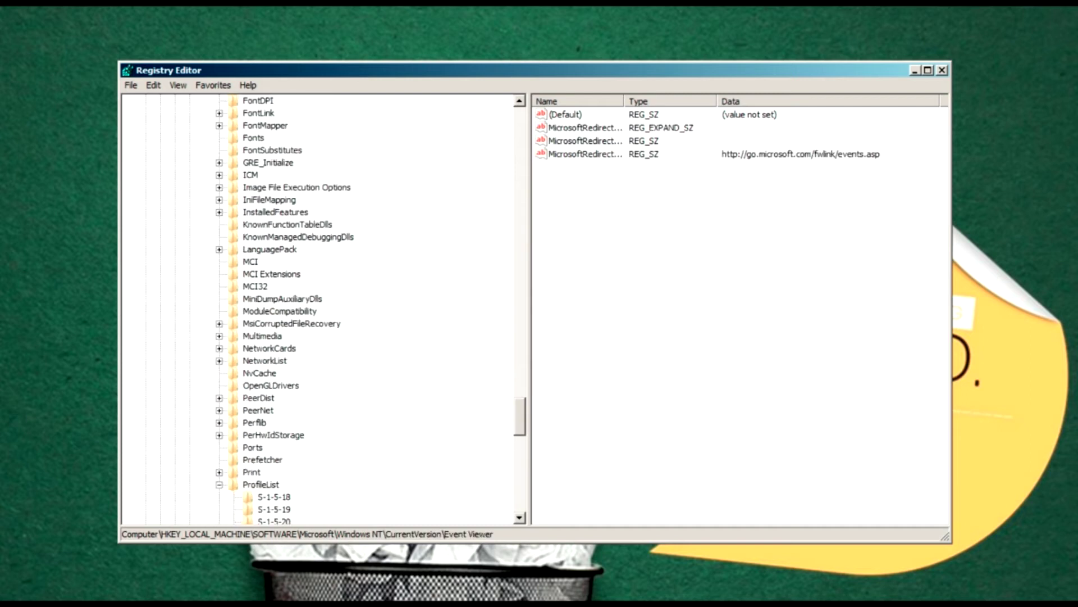
scroll(320, 312, down, 1)
Step: Select the ProfileList key under CurrentVersion to show its values
click(219, 447)
click(261, 447)
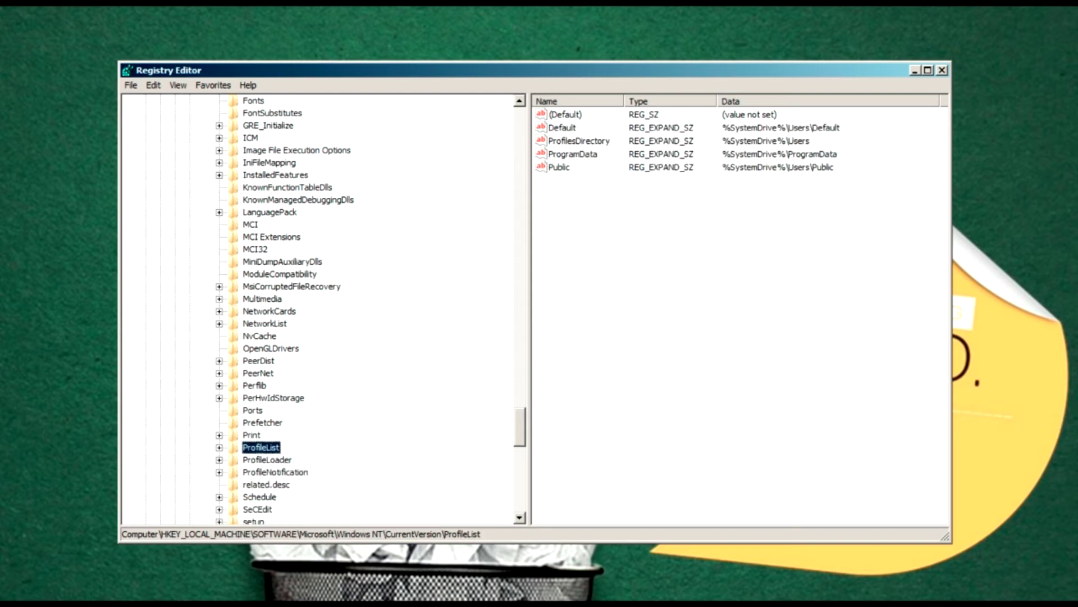
scroll(320, 312, up, 2)
scroll(321, 311, up, 20)
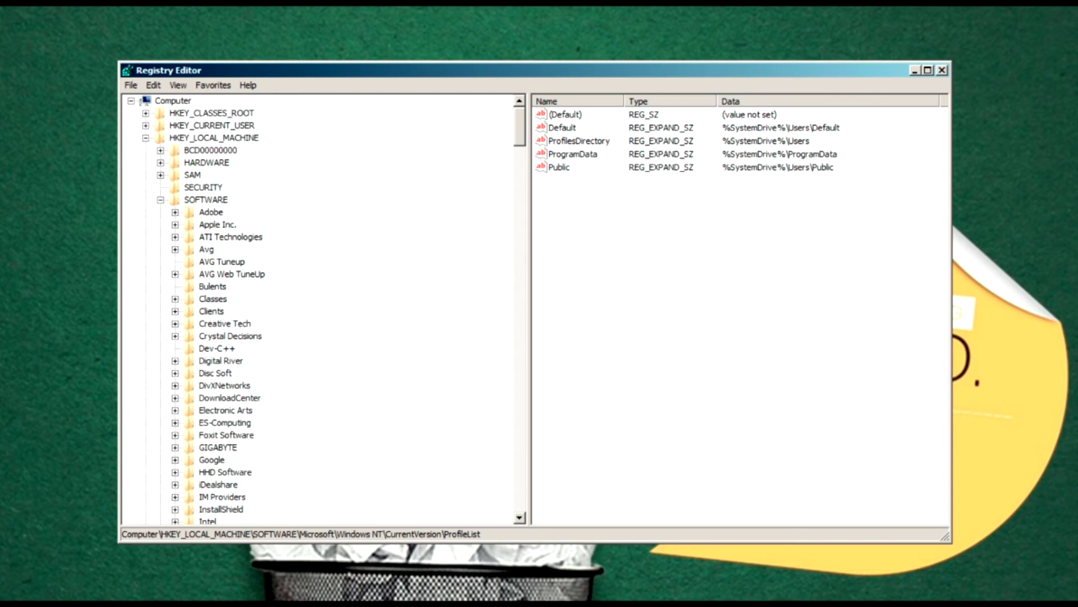
click(214, 137)
click(206, 199)
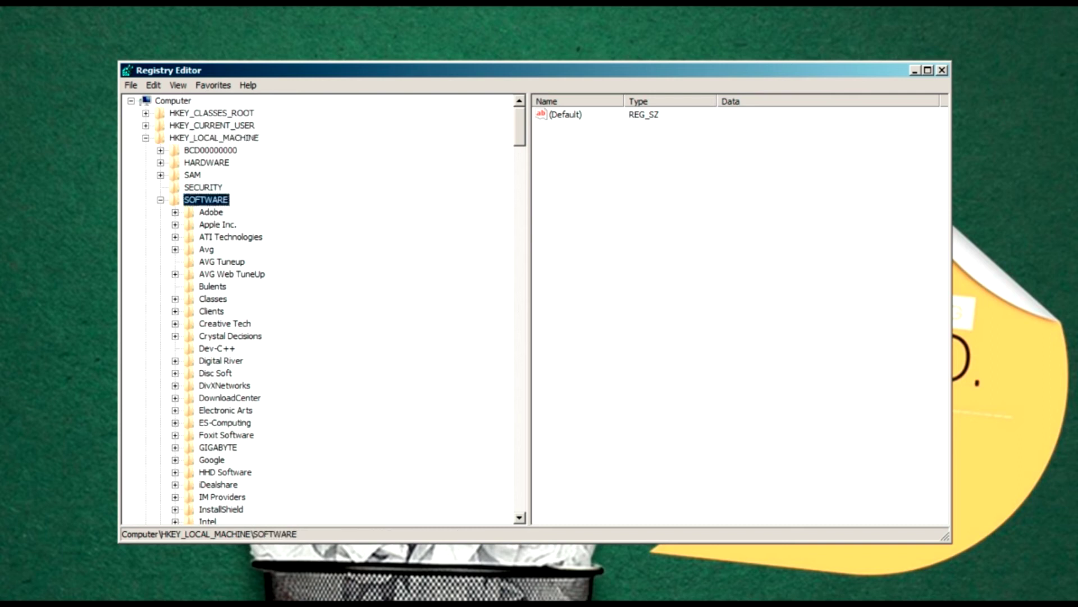
scroll(321, 312, down, 14)
scroll(321, 312, up, 2)
scroll(320, 311, up, 7)
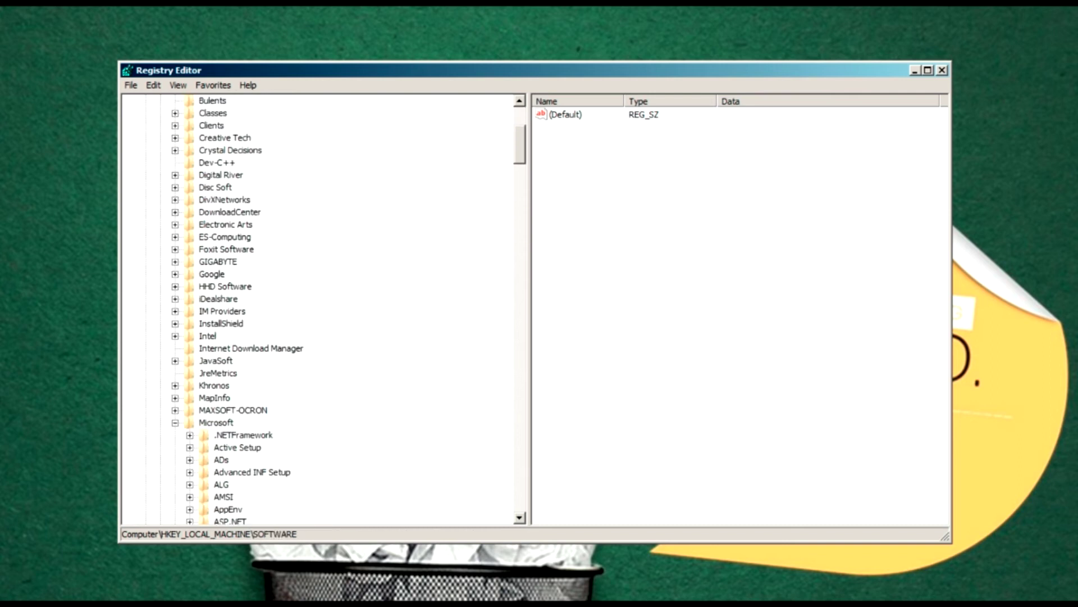
click(217, 422)
scroll(320, 312, down, 10)
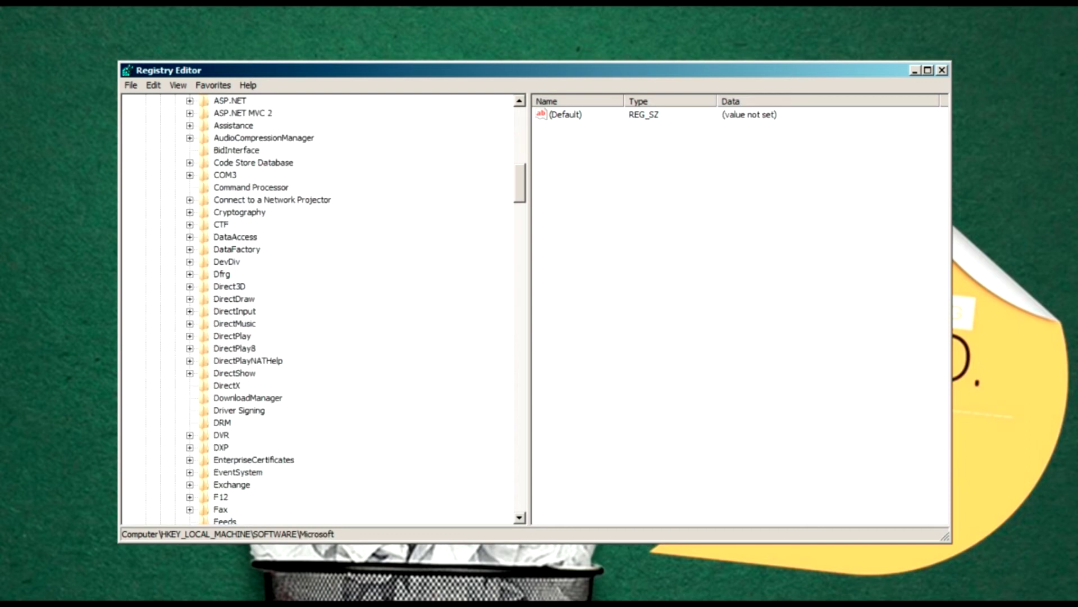
scroll(320, 312, down, 10)
scroll(321, 312, down, 10)
scroll(320, 311, down, 10)
scroll(320, 312, down, 10)
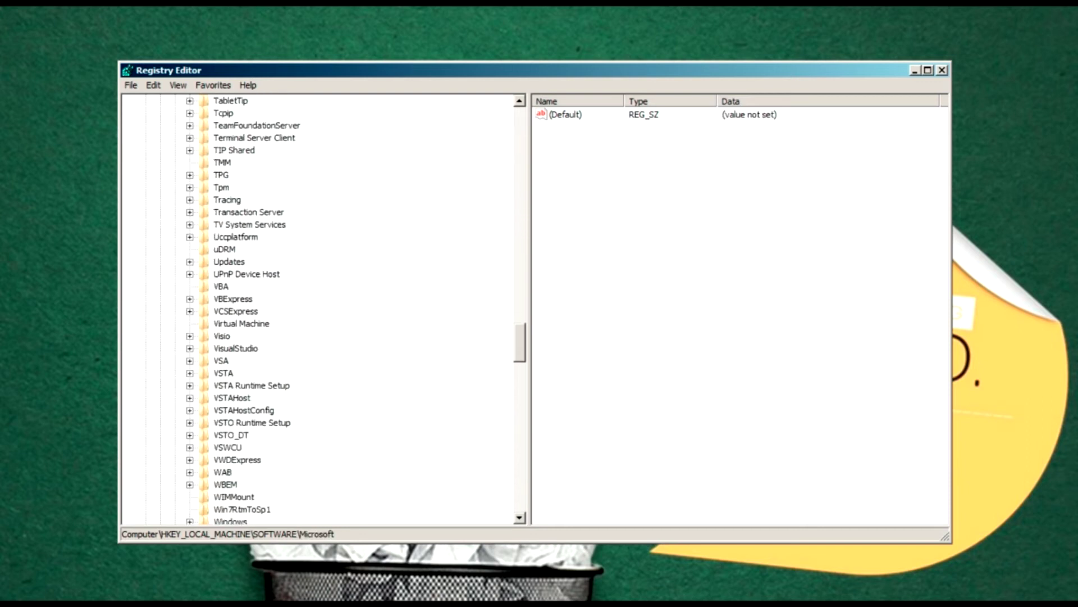
scroll(320, 313, down, 10)
click(237, 261)
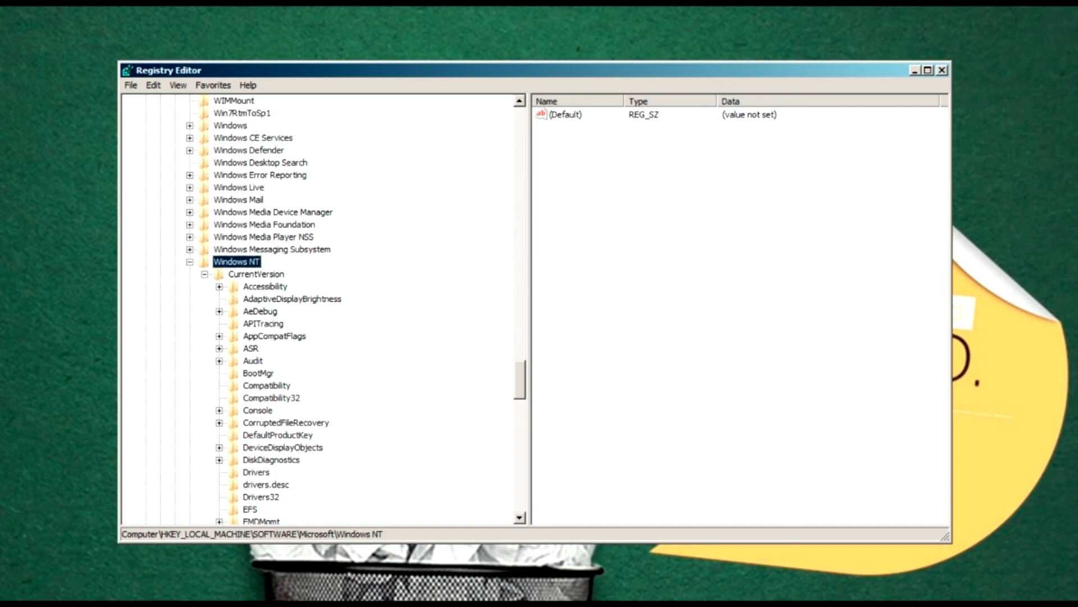
key(Down)
scroll(320, 312, down, 10)
scroll(320, 311, down, 10)
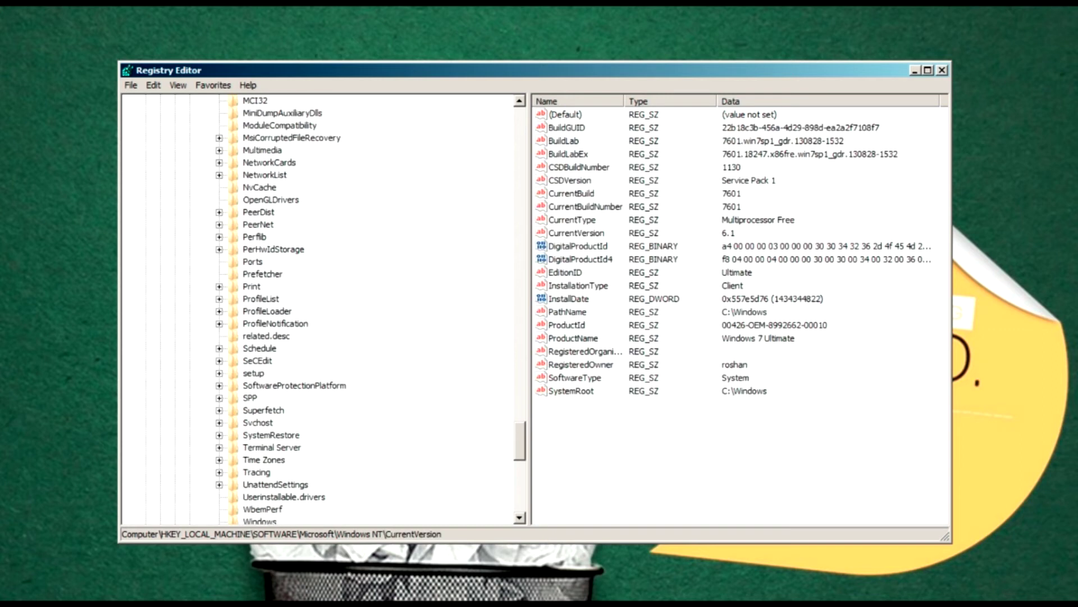
scroll(321, 312, down, 10)
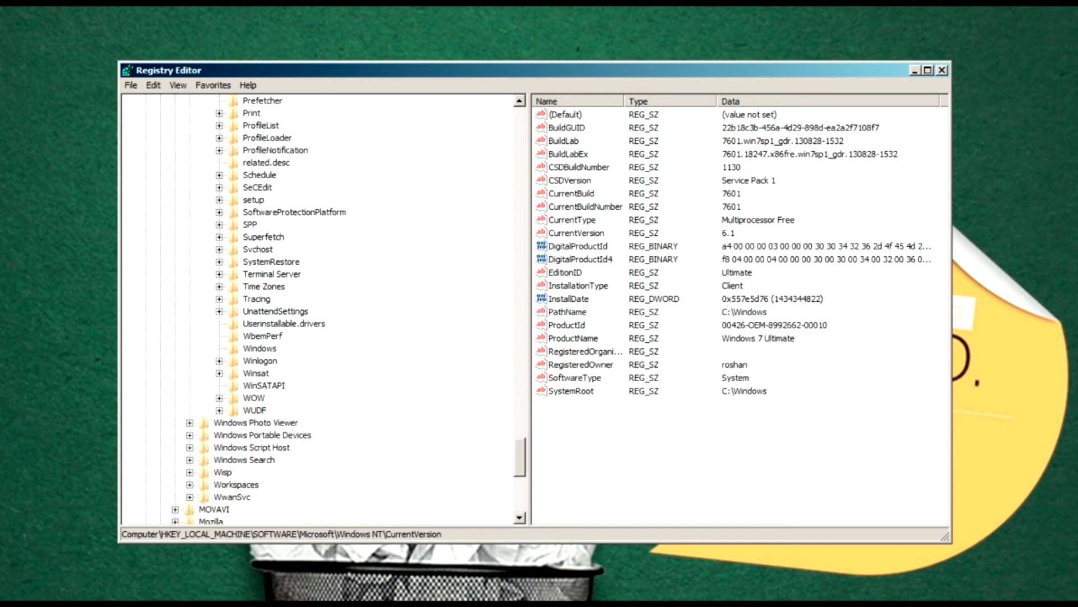
click(260, 125)
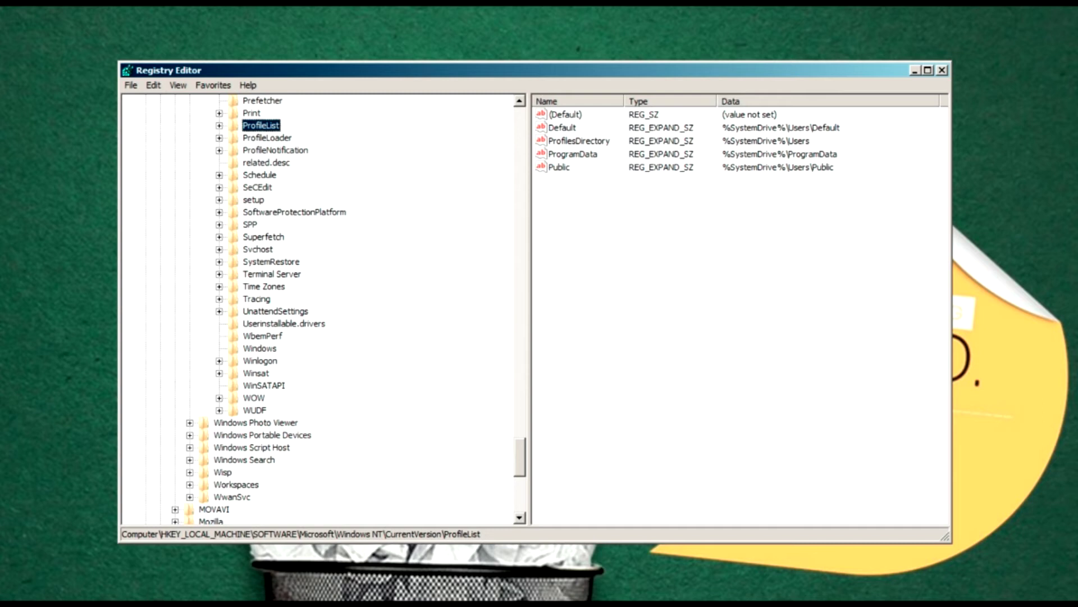
scroll(321, 312, up, 1)
scroll(320, 311, up, 1)
Step: Expand ProfileList and review its SID subkeys, comparing the 1000/1003 keys with their .bak versions
key(Right)
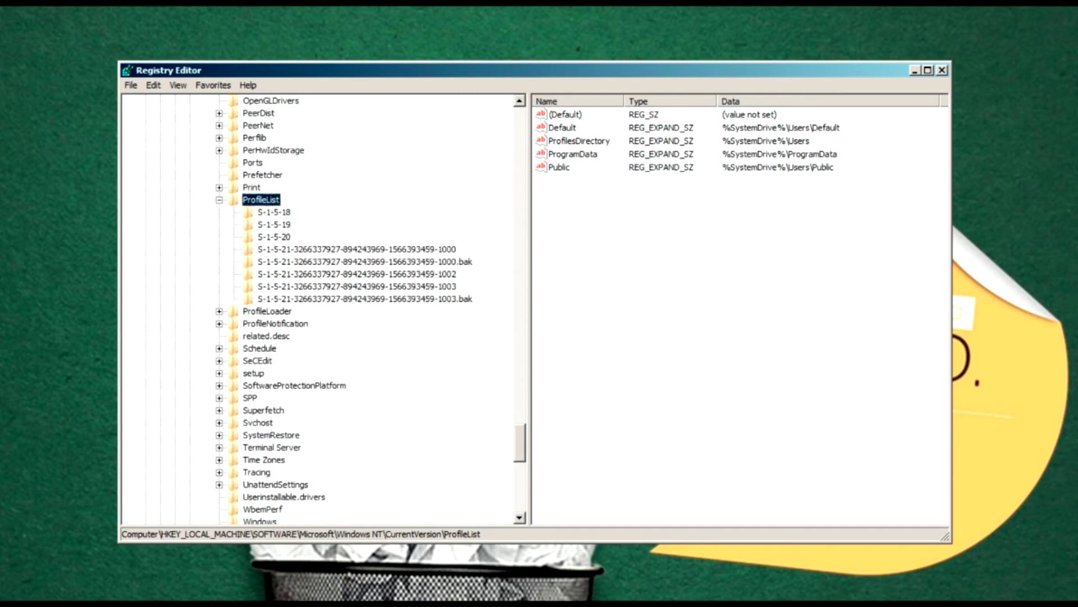
scroll(320, 312, up, 3)
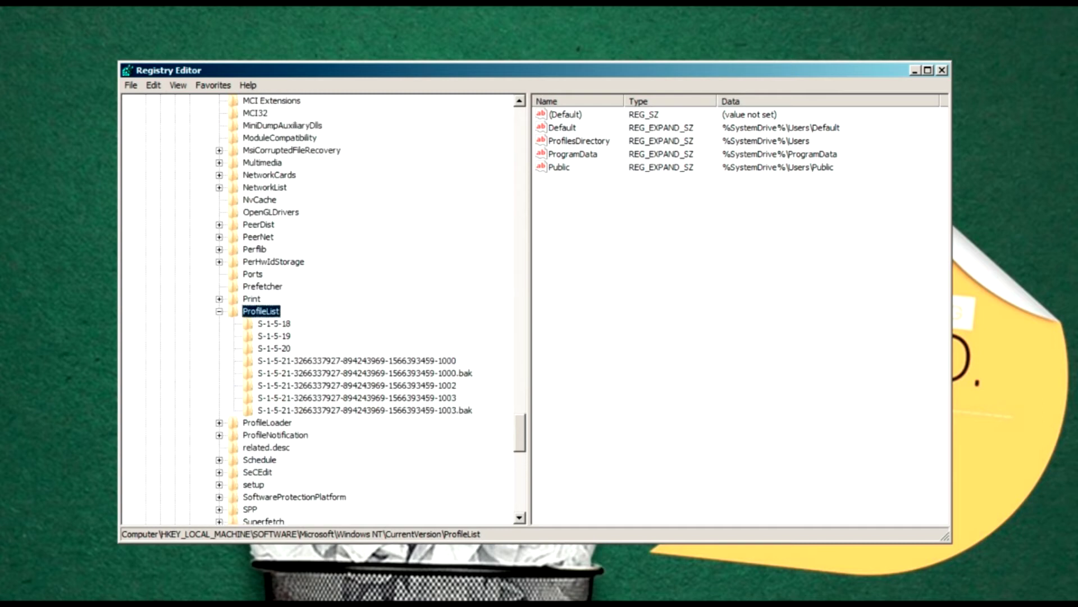
key(Down)
key(Down)
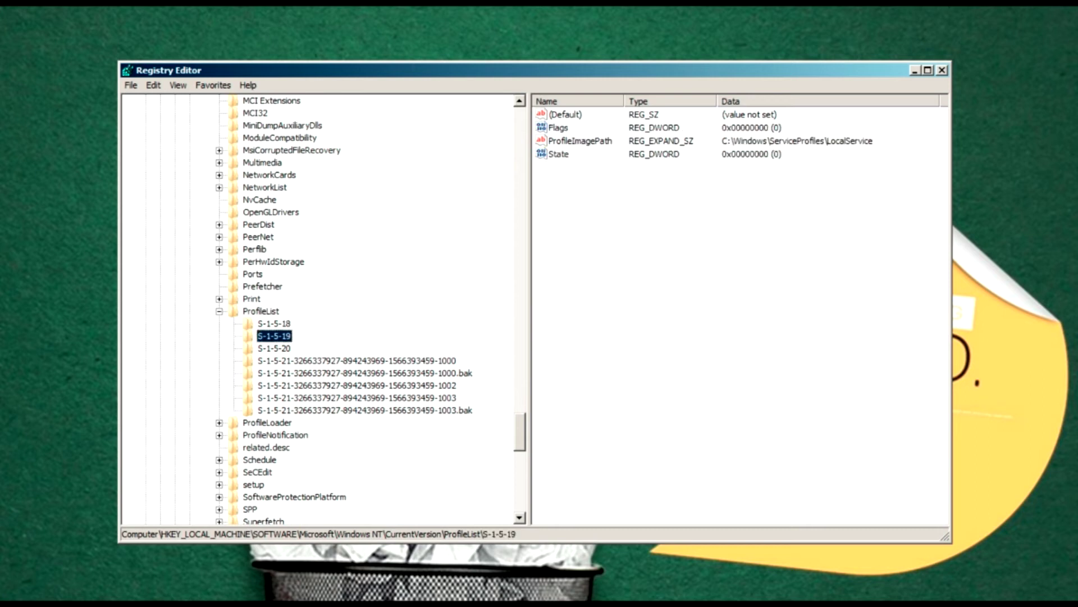
key(Down)
key(Down)
key(Down)
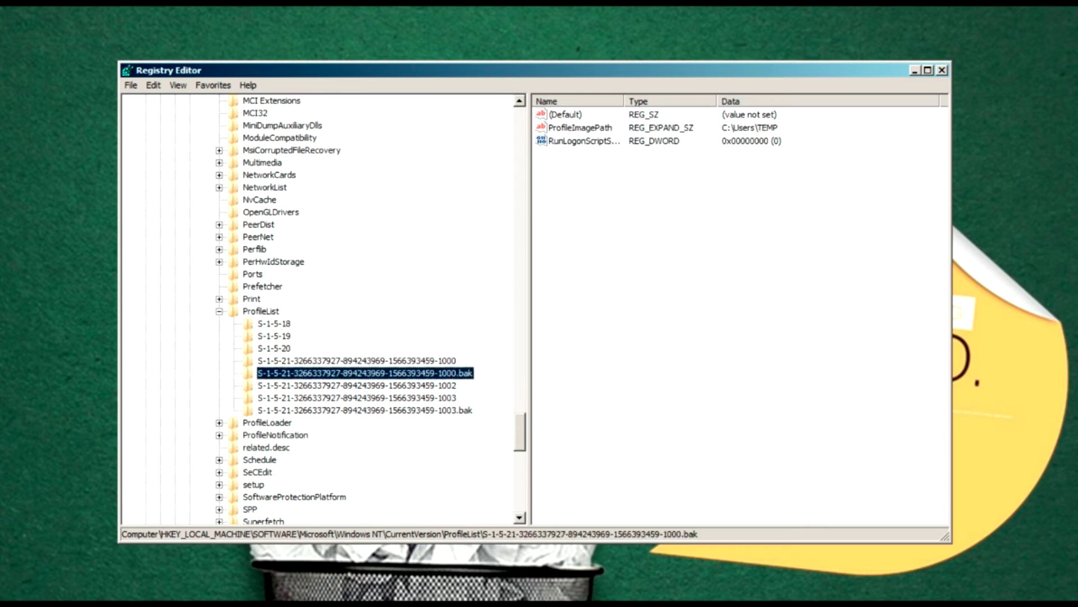
key(Down)
key(Down)
key(Down)
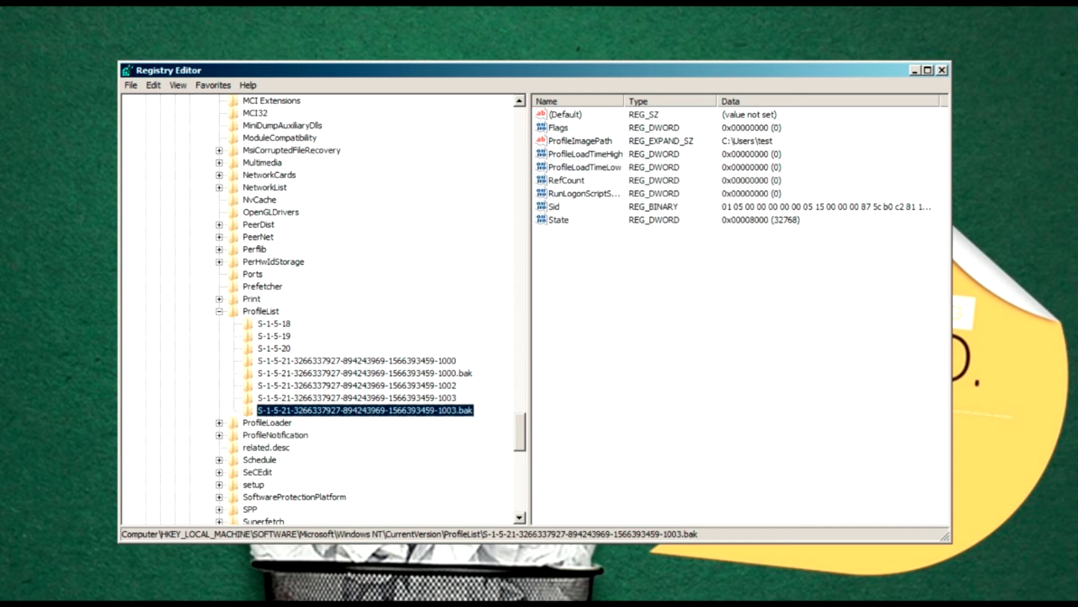
key(Up)
key(Up)
key(Up)
key(Up)
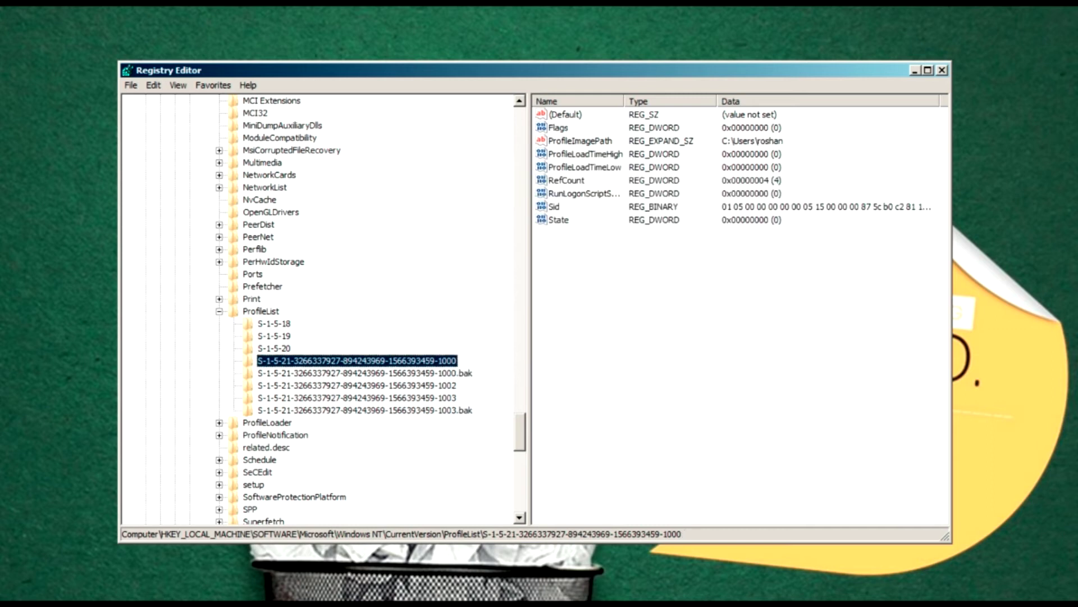
key(Down)
key(Down)
key(Down)
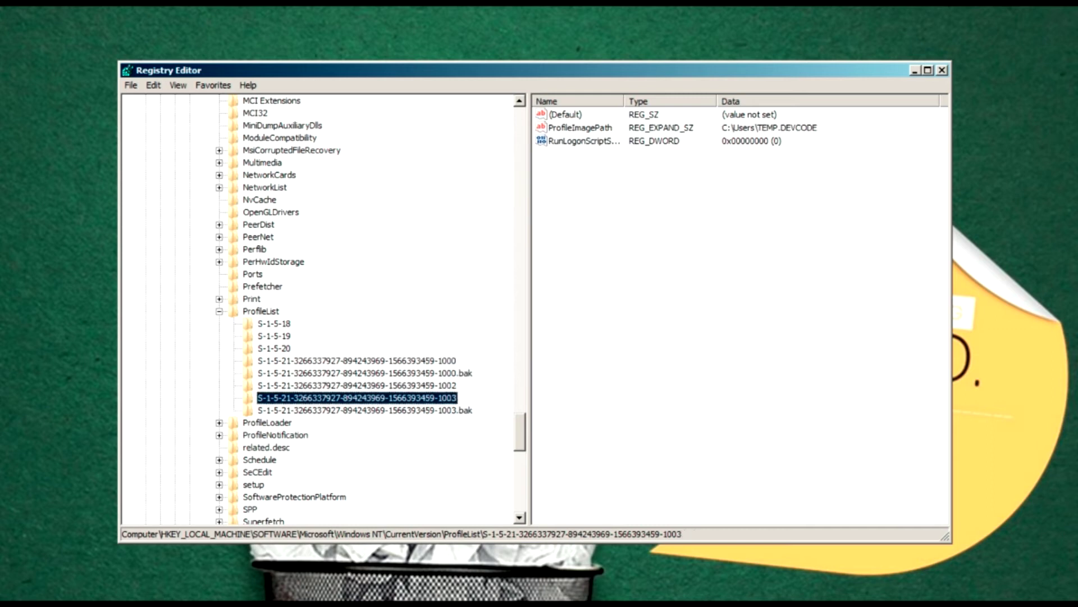
key(Down)
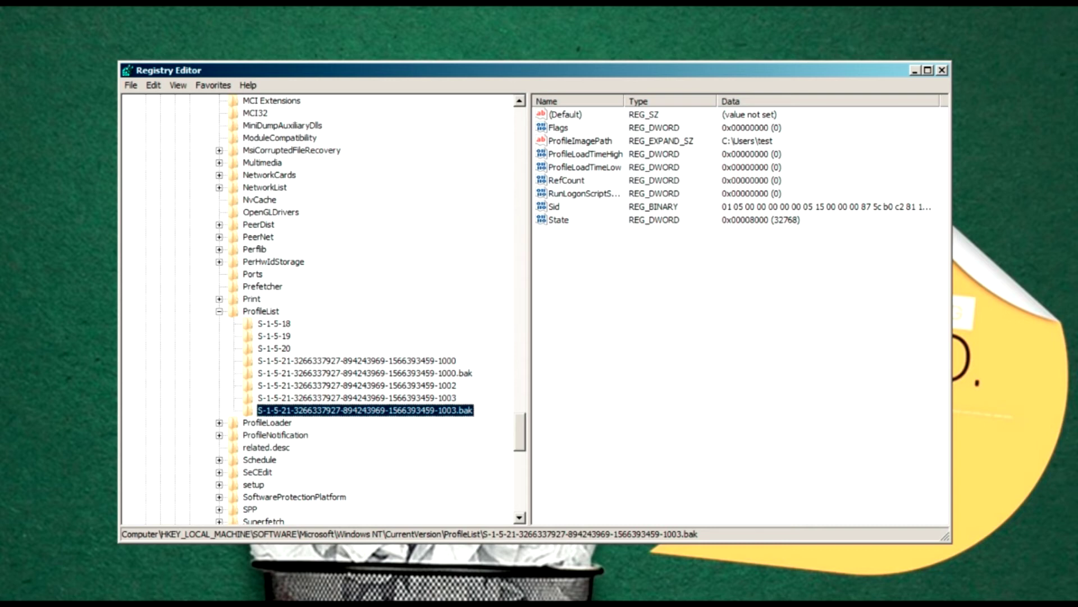
key(Up)
key(Up)
key(Up)
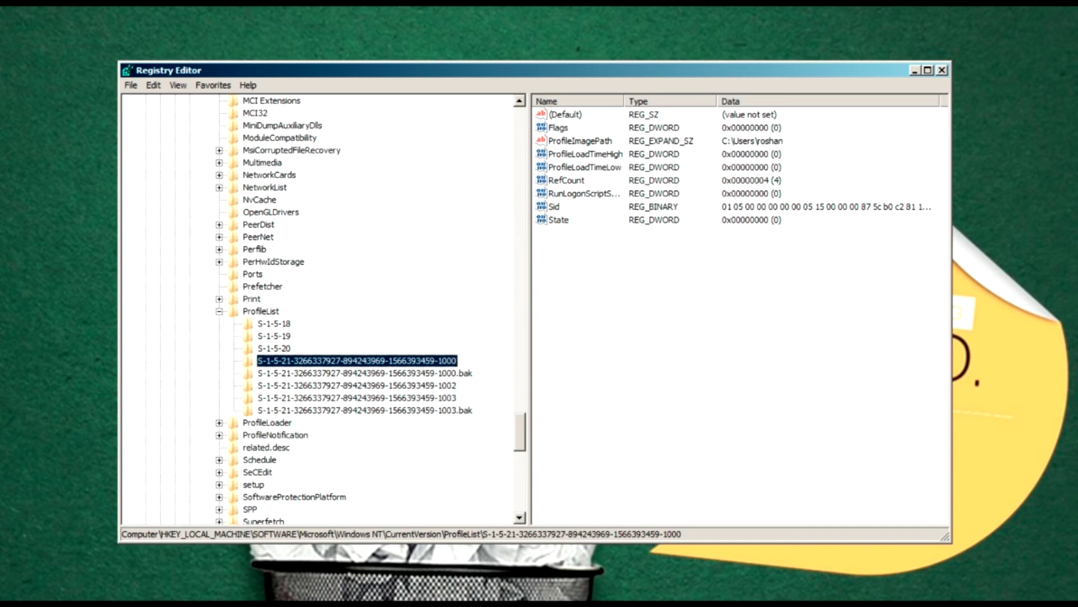
Step: Open the ProfileImagePath value of the SID key ending in 1000 for editing
key(Tab)
key(Down)
key(Down)
key(Return)
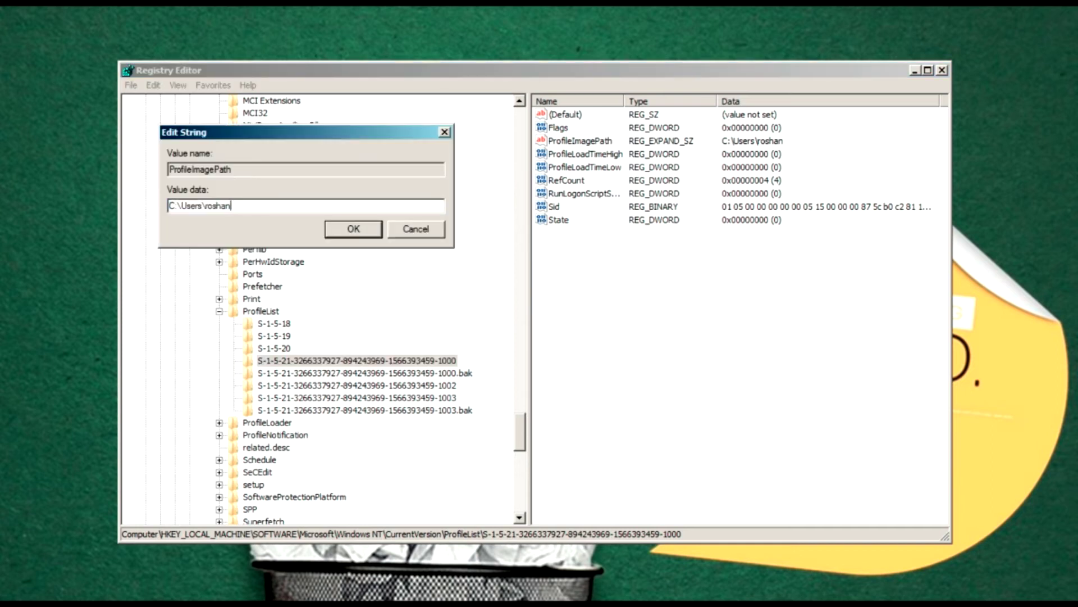
Step: Inspect the path C:\Users\roshan in the Edit String dialog and cancel without changes
drag(253, 133, 331, 128)
key(shift+Left)
key(shift+Left)
key(shift+Left)
key(shift+Left)
key(shift+Left)
key(shift+Left)
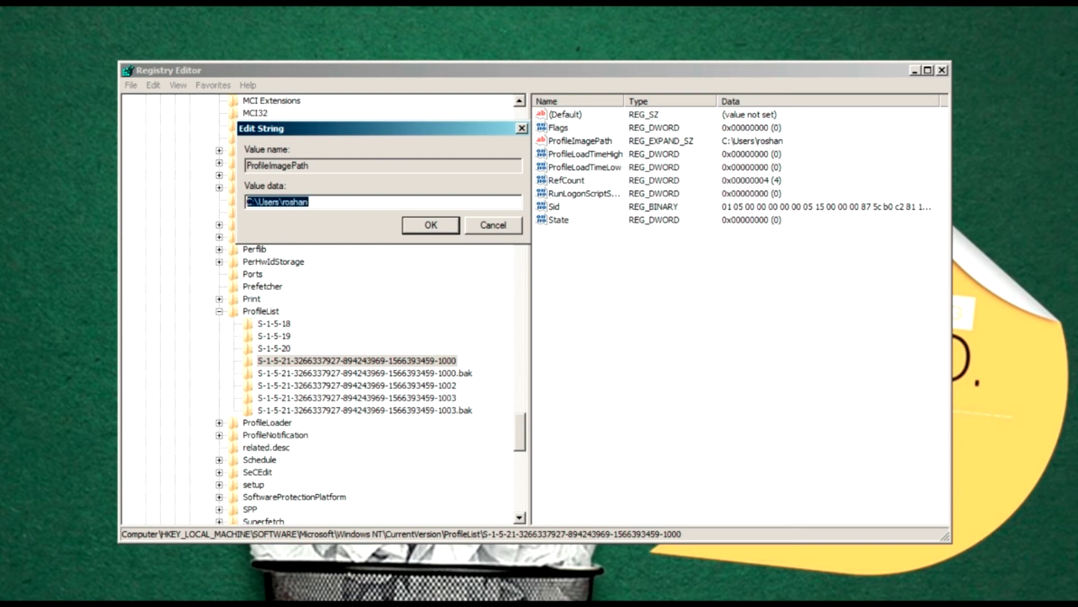
key(End)
mouse_move(337, 128)
mouse_down()
mouse_move(405, 128)
mouse_move(405, 172)
mouse_up()
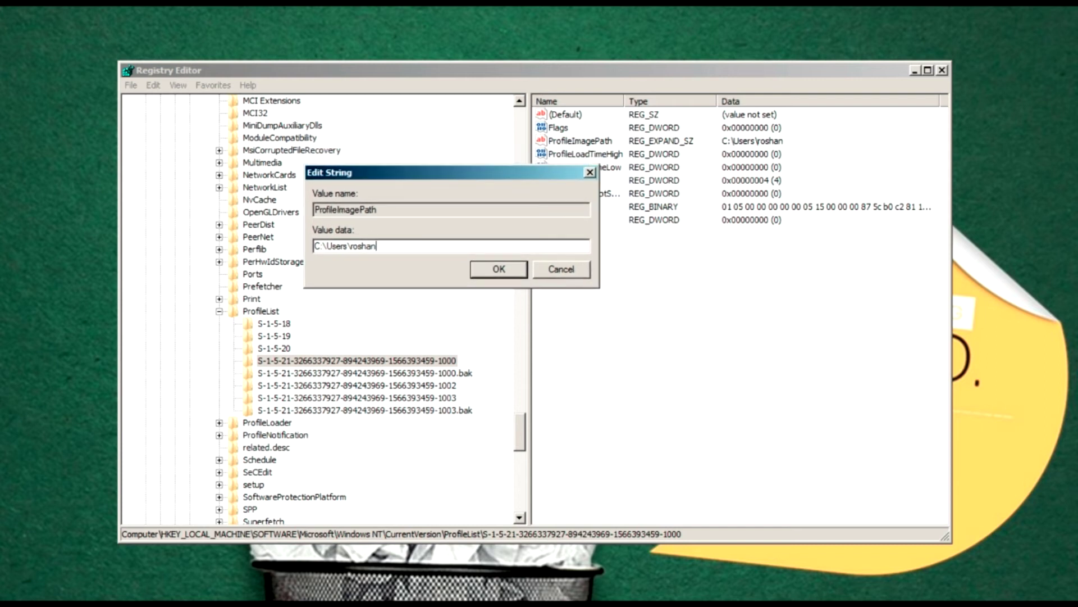
mouse_move(406, 171)
mouse_down()
mouse_move(440, 183)
mouse_move(428, 184)
mouse_up()
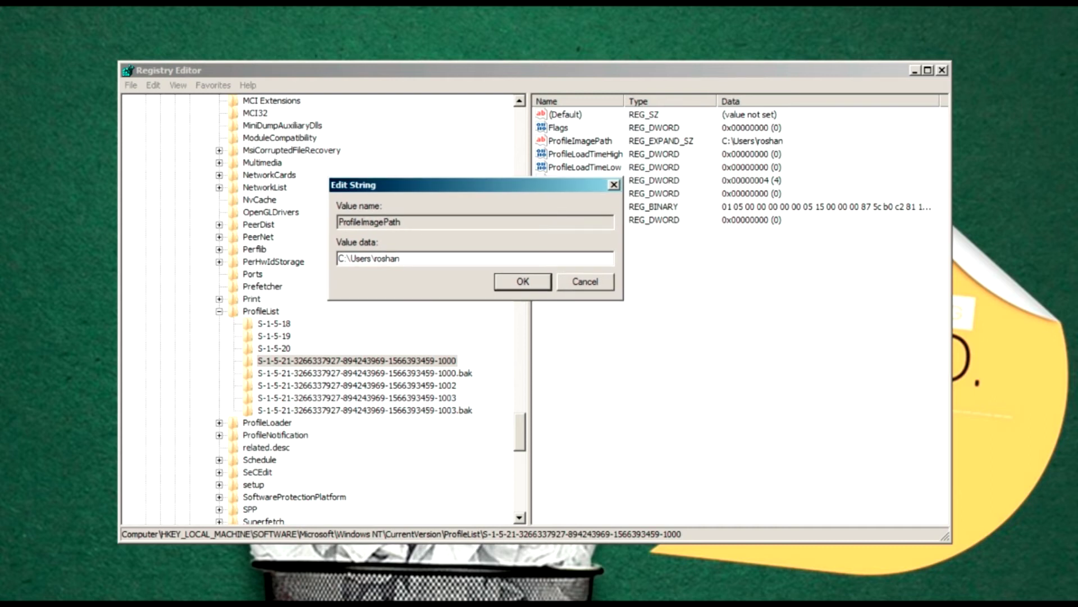
click(584, 281)
Step: Compare the 1000 and 1000.bak keys' values, then move to the 1002 profile key
key(Tab)
key(Down)
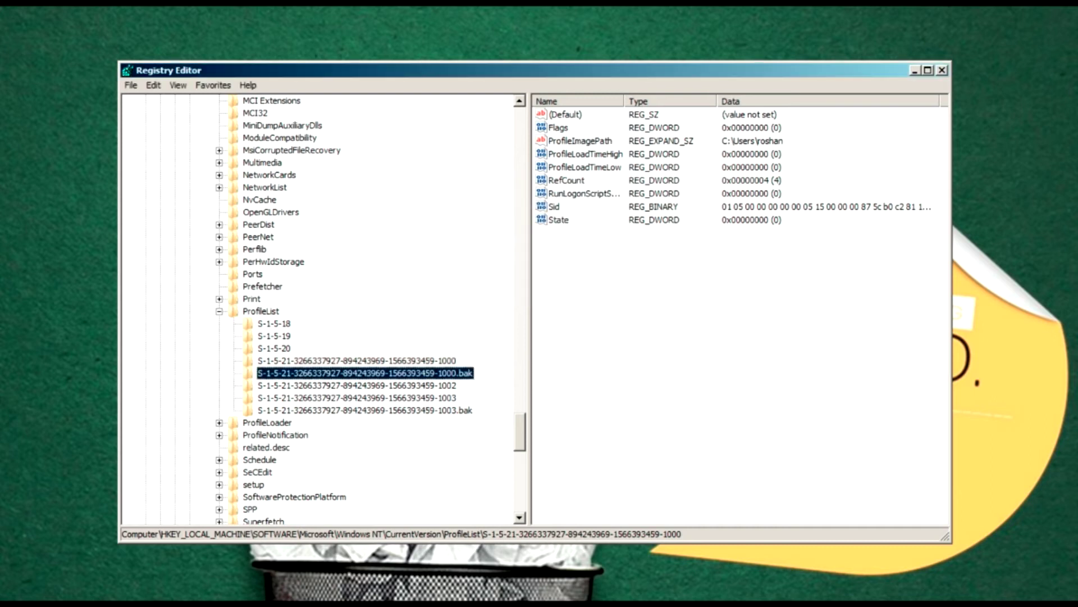
key(Up)
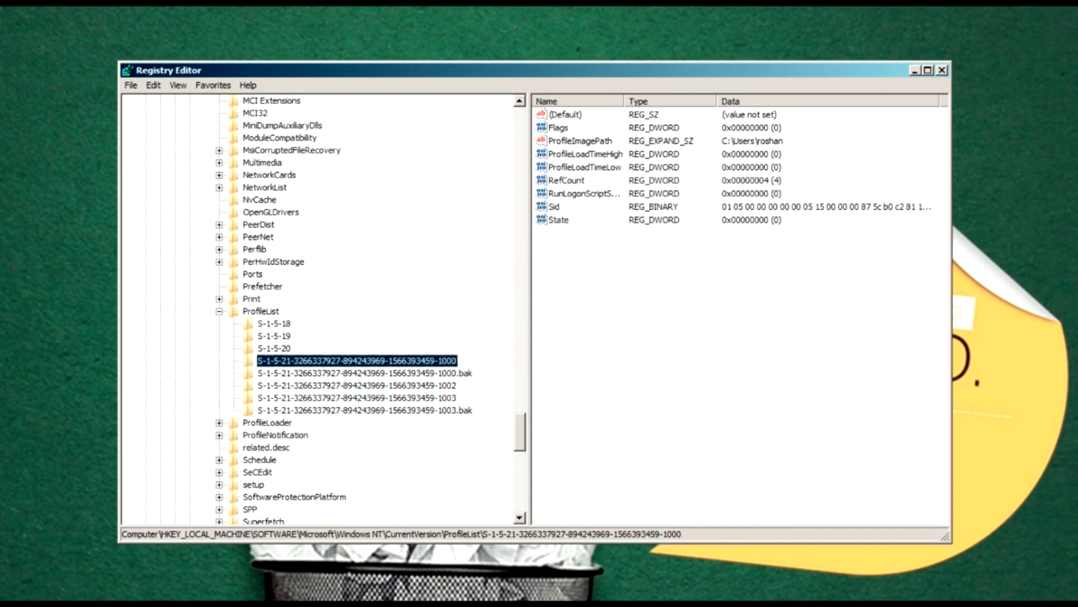
key(Down)
key(Up)
key(Down)
key(Down)
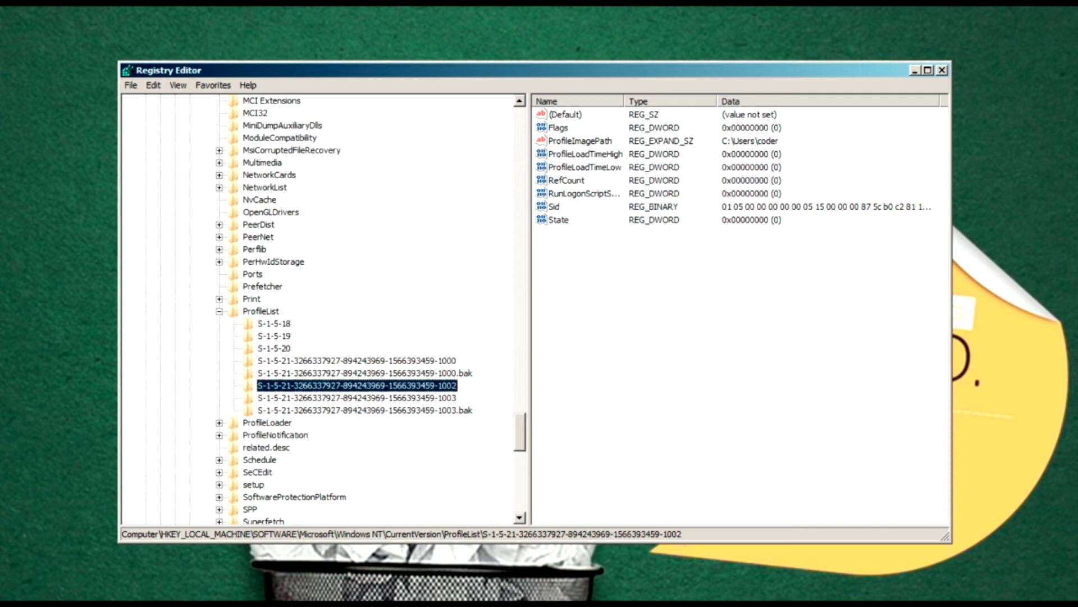
Step: View the 1002 profile's ProfileImagePath C:\Users\coder and close the editor unchanged
double_click(580, 141)
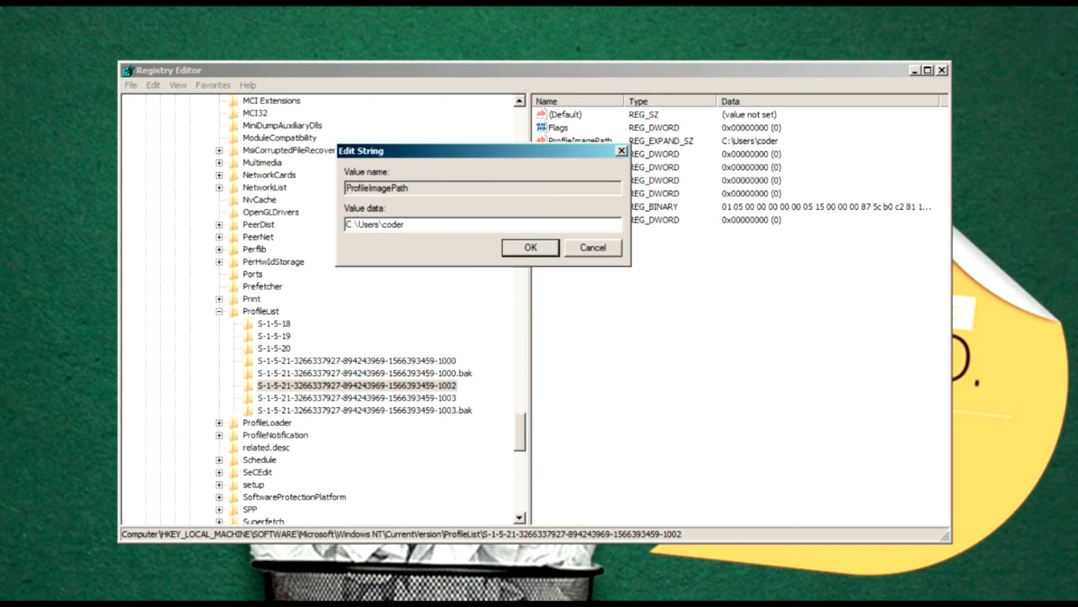
key(ctrl+a)
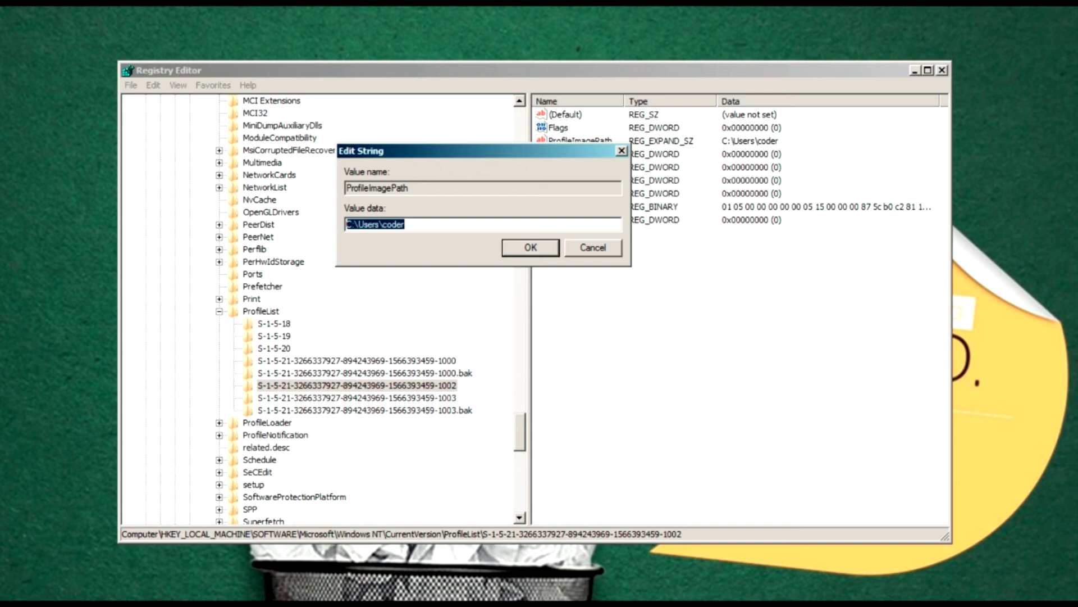
key(Escape)
key(Tab)
key(Down)
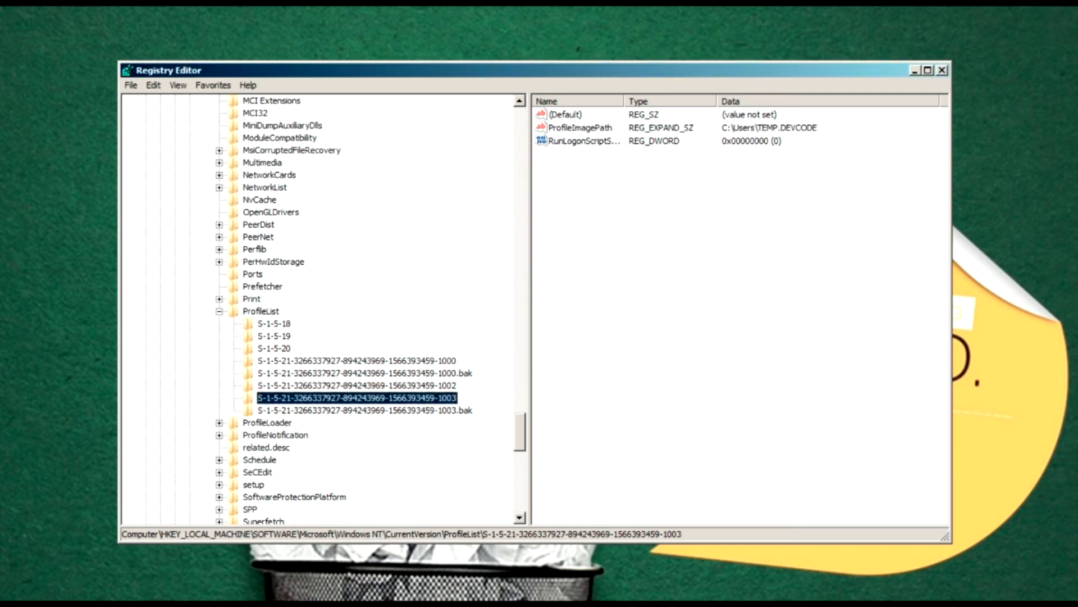
key(Tab)
key(Down)
key(Return)
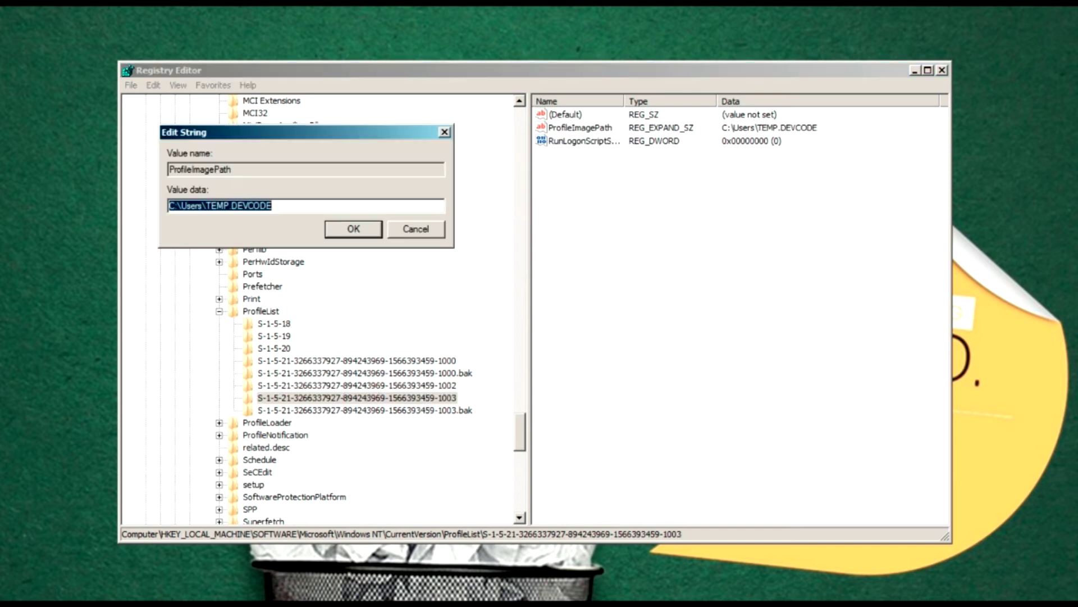
key(End)
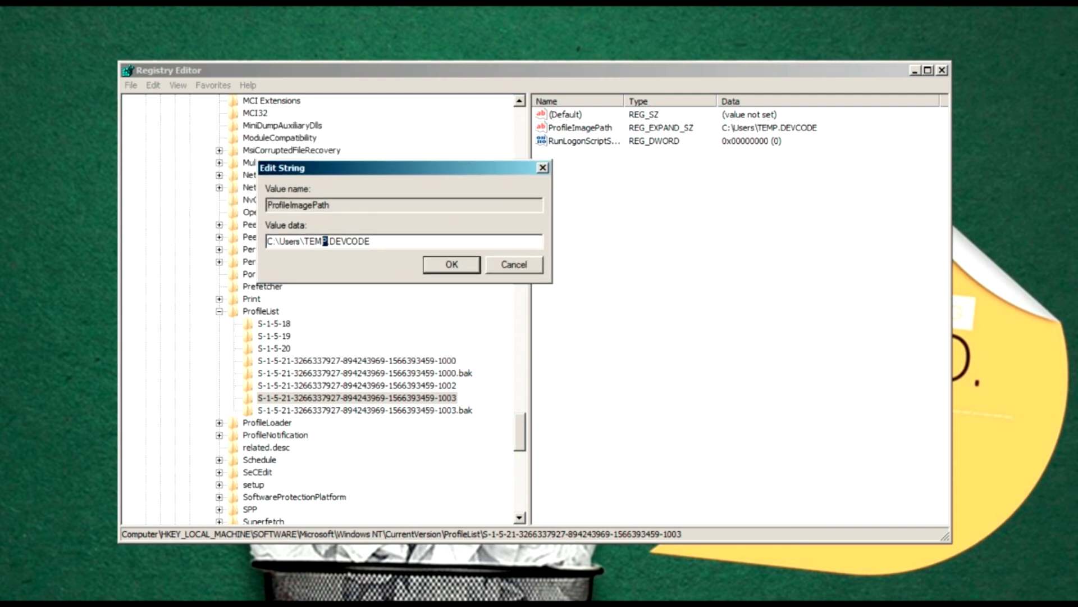
key(ctrl+shift+Left)
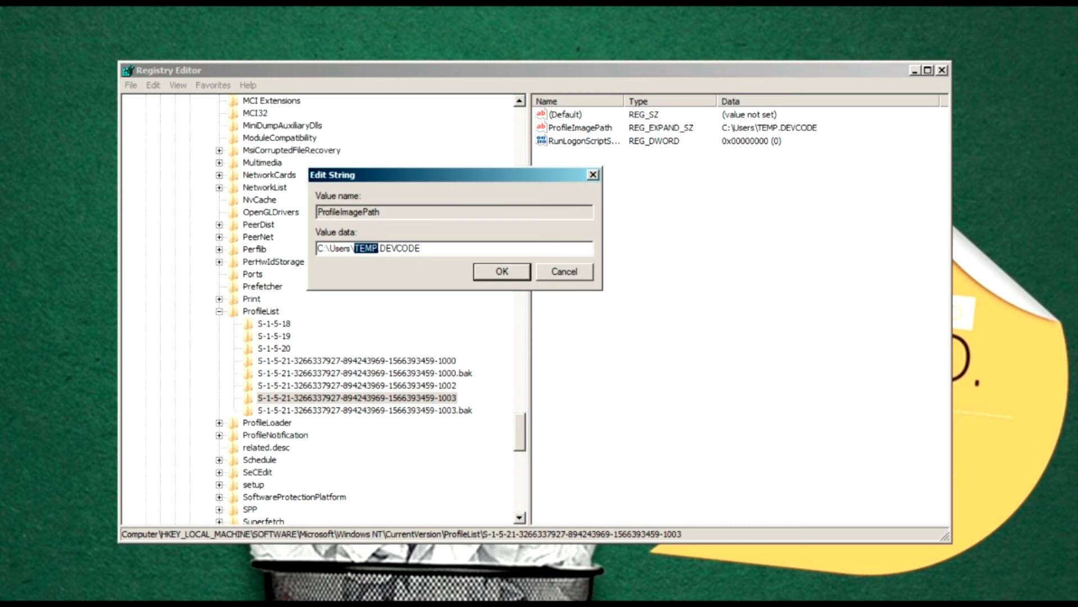
key(End)
key(shift+Left)
key(shift+Left)
key(shift+Left)
key(shift+Left)
key(shift+Left)
key(shift+Left)
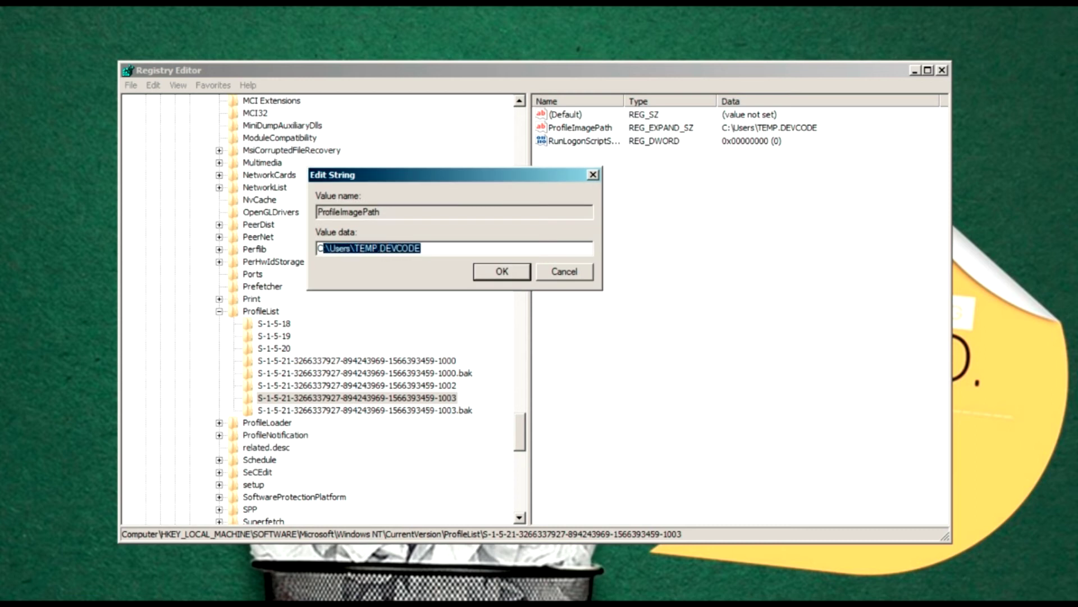
click(354, 248)
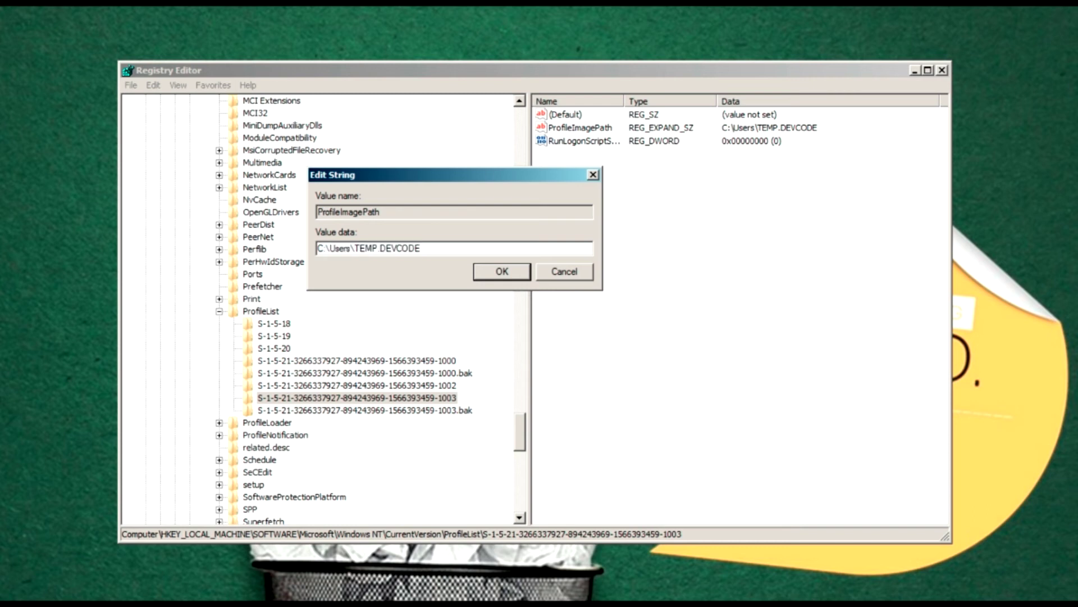
drag(354, 248, 421, 247)
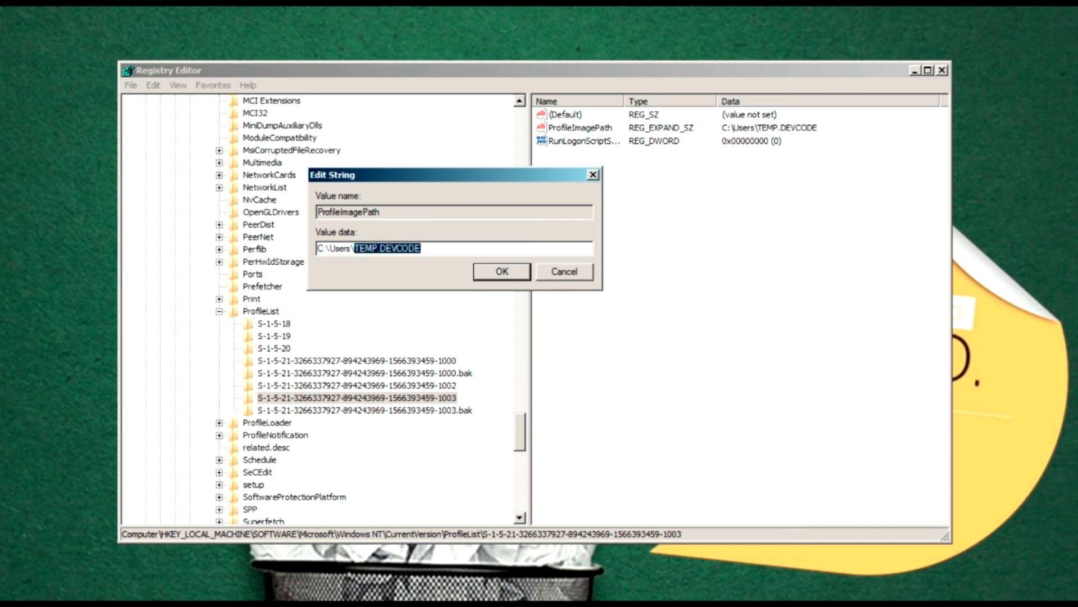
drag(379, 174, 462, 174)
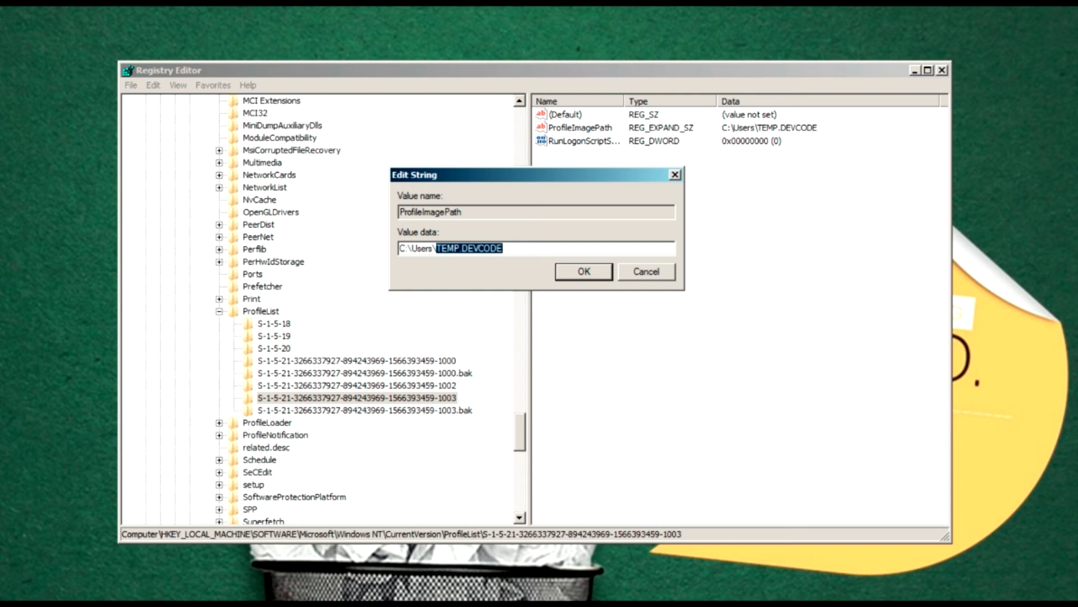
key(Escape)
key(Tab)
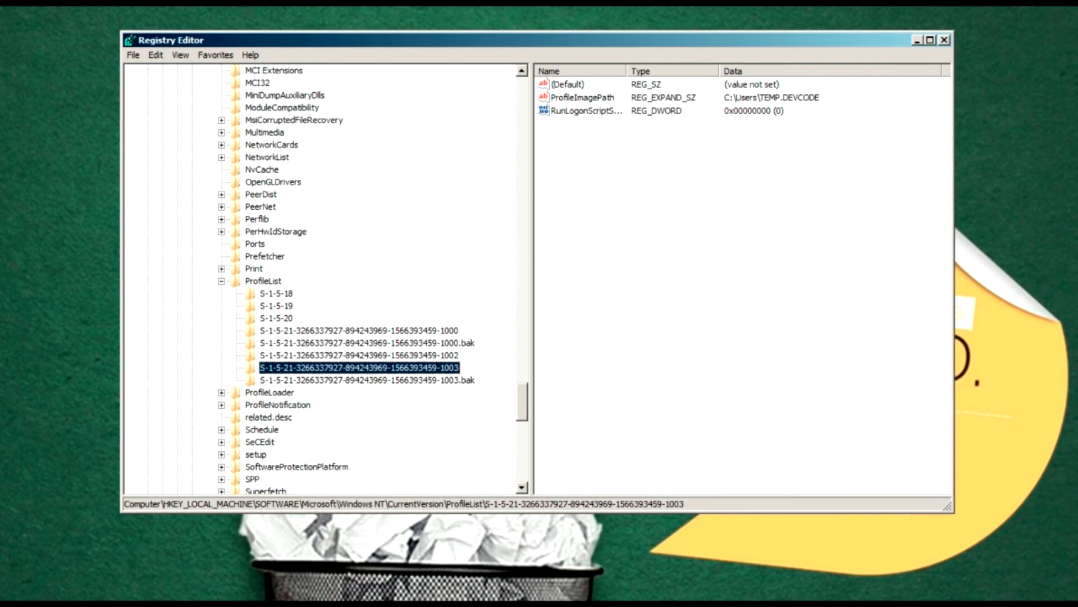
Step: Rename the -1003 SID key to a placeholder name ending in .ba
key(Down)
key(Up)
key(Down)
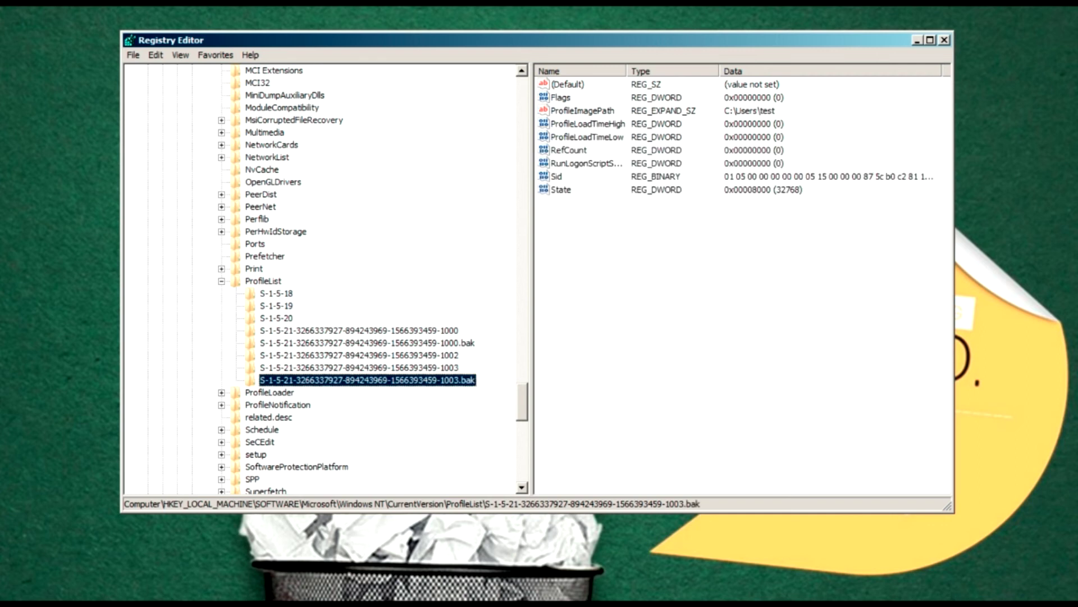
key(Up)
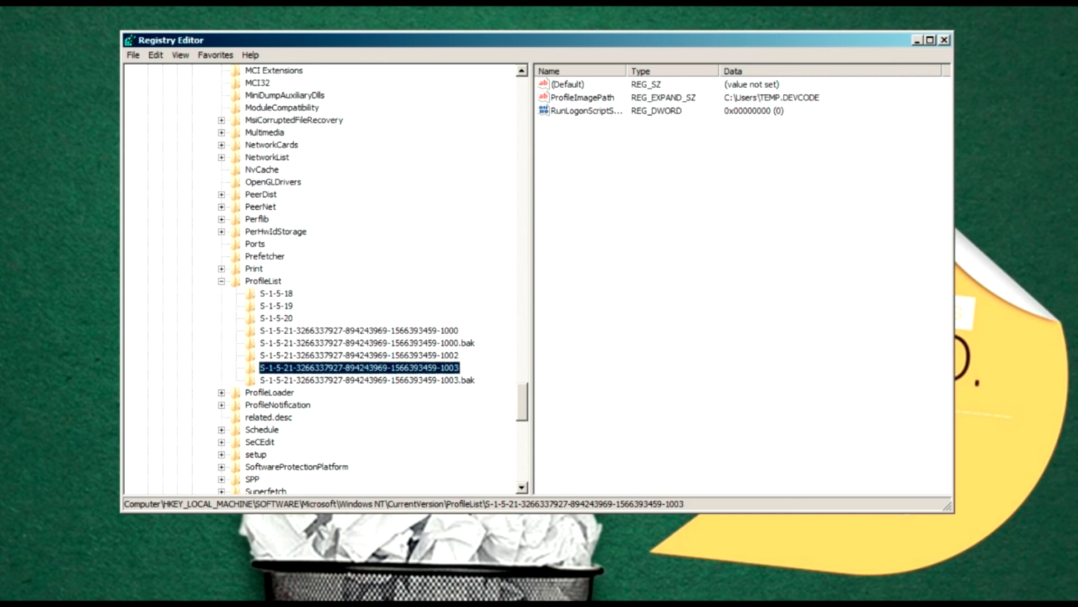
key(shift+F10)
key(Down)
key(Down)
key(Down)
key(Down)
key(Down)
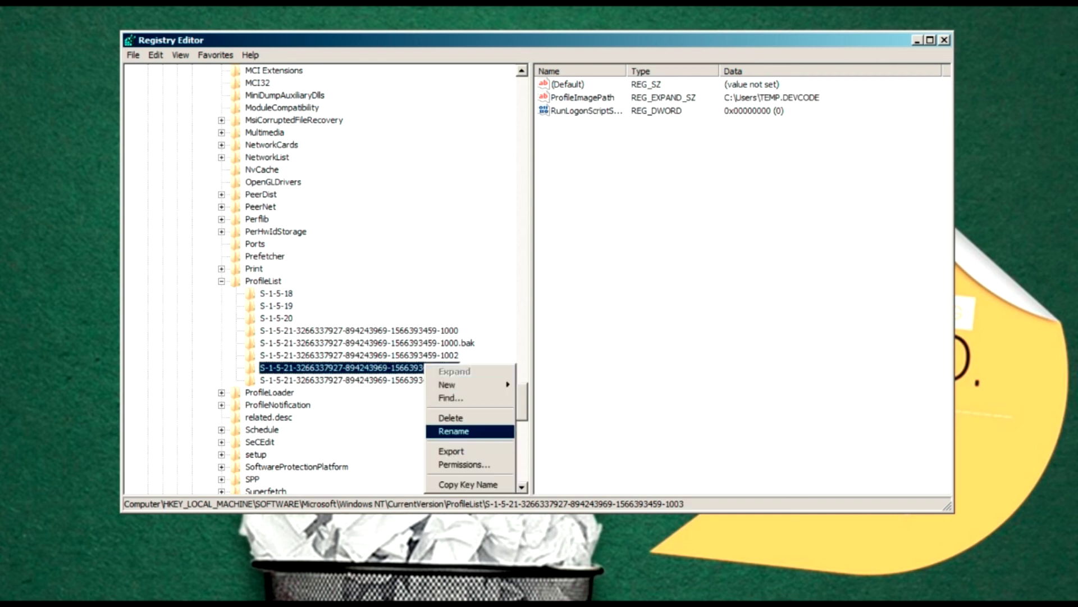
key(Return)
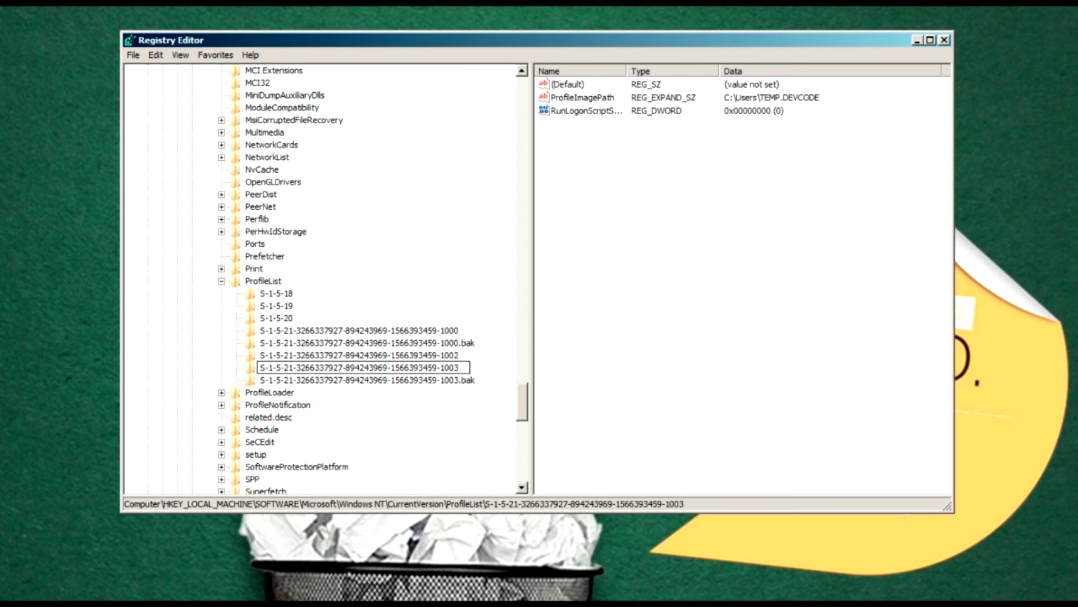
text(.)
text(ba)
key(Return)
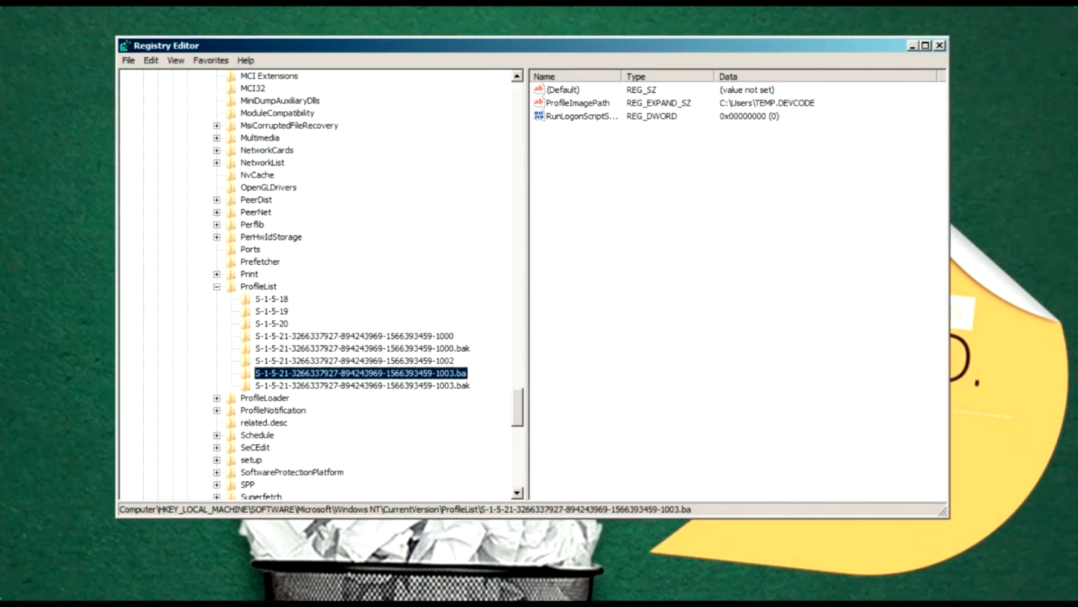
Step: Compare the 1003.ba and 1003.bak keys and bring up the actions for the 1003.bak key
key(Down)
key(Up)
key(Down)
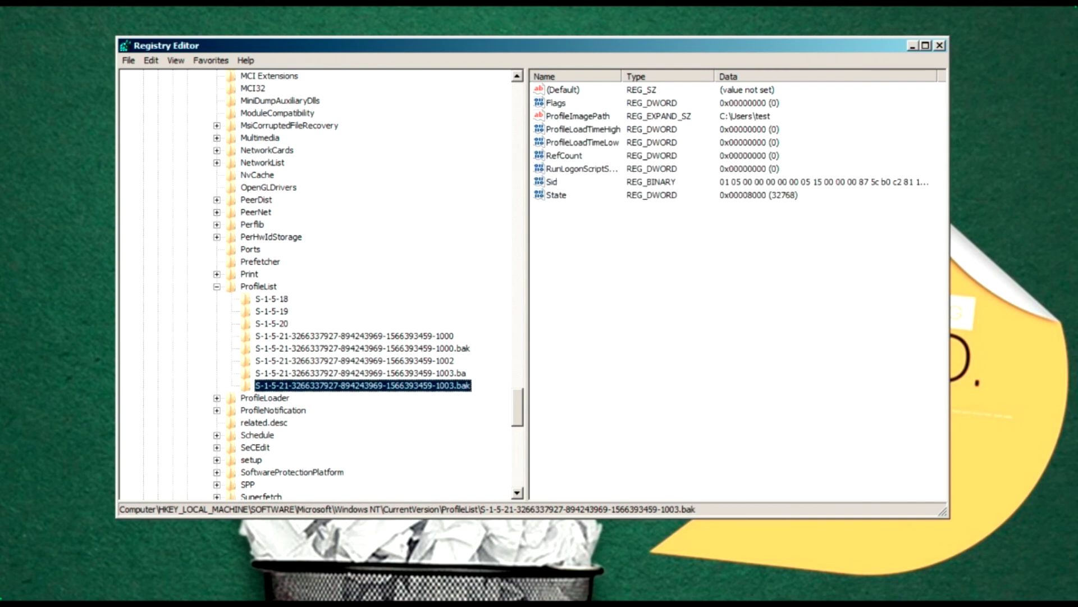
key(Up)
key(Down)
key(shift+F10)
Step: Rename the -1003.bak key to end in -1003 by removing the .bak suffix
key(Down)
key(Down)
key(Down)
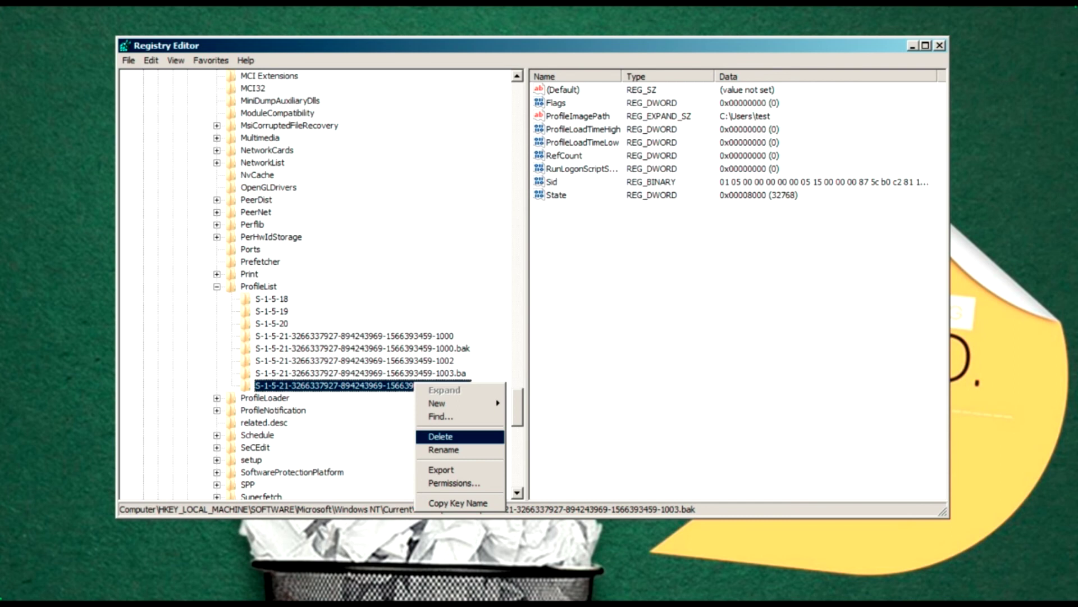
key(Down)
key(Return)
key(End)
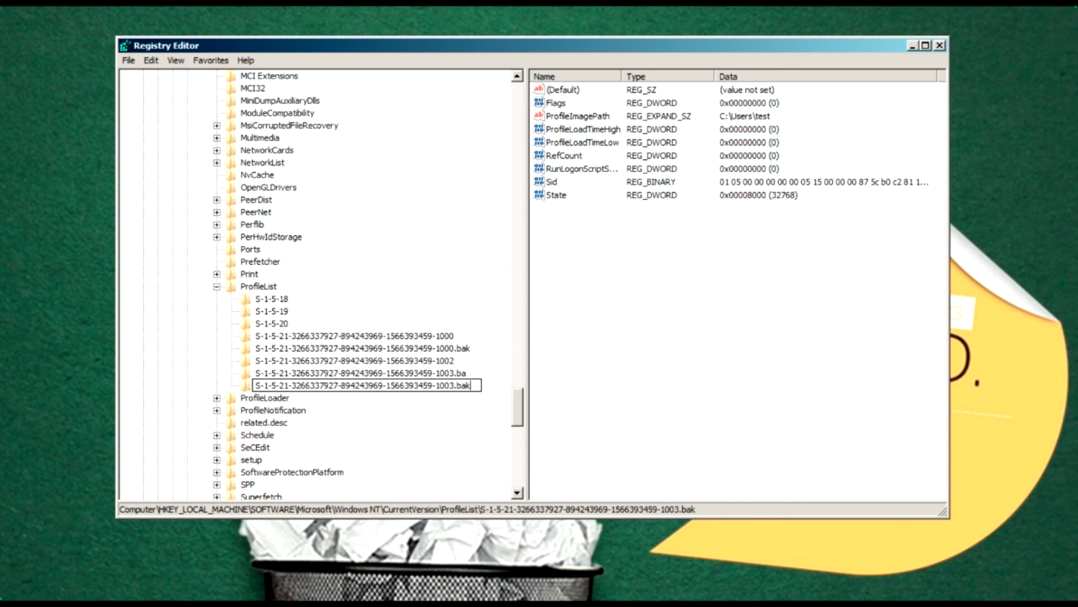
key(BackSpace)
key(BackSpace)
key(BackSpace)
key(BackSpace)
key(Return)
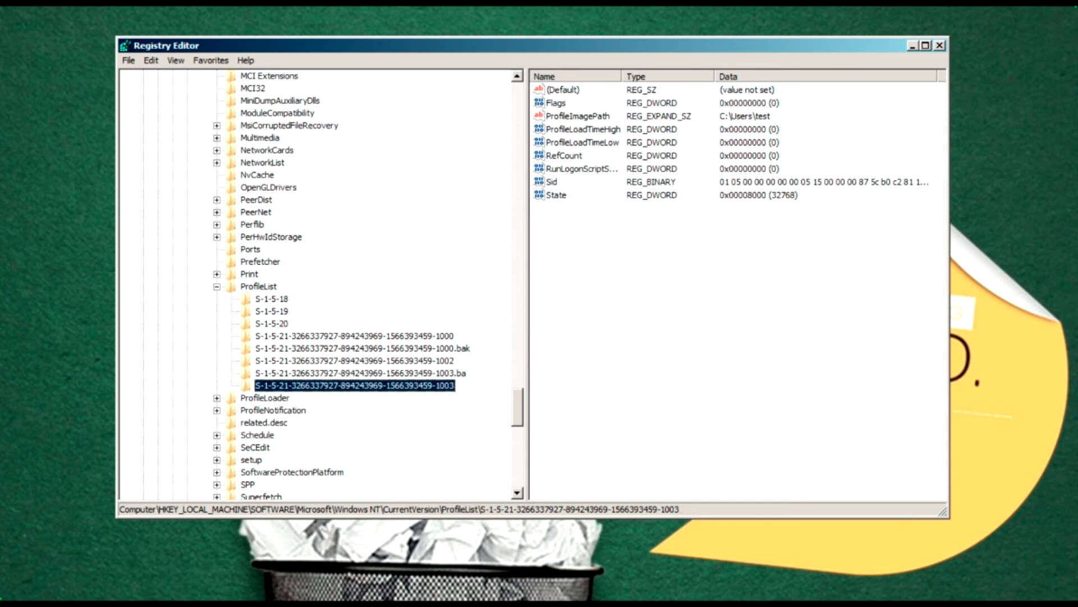
Step: Rename the -1003.ba placeholder key to -1003.bak, completing the swap, and return to the -1003 key
key(Up)
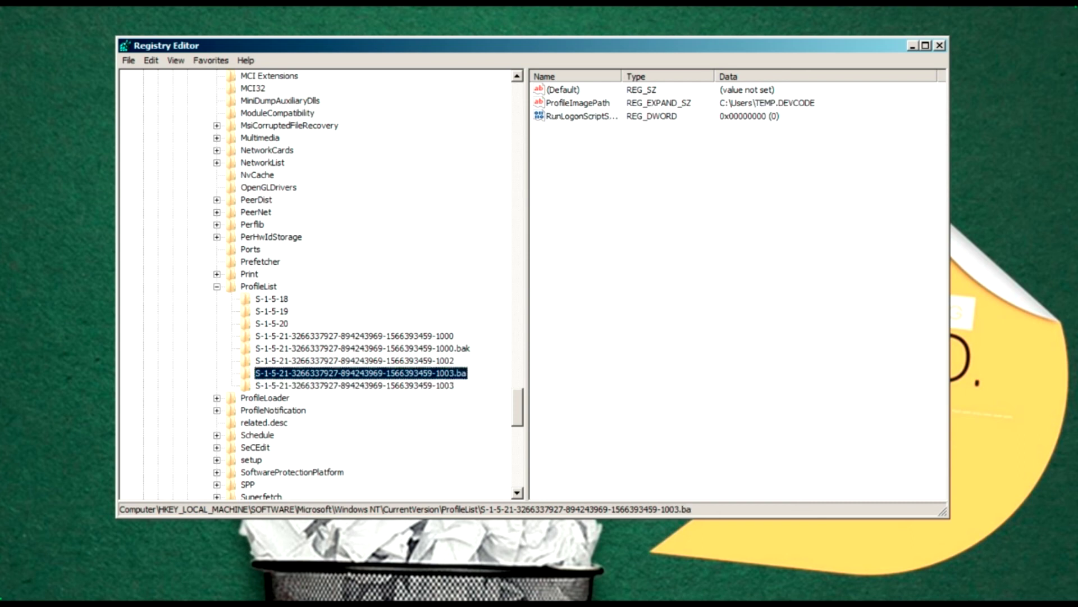
right_click(452, 373)
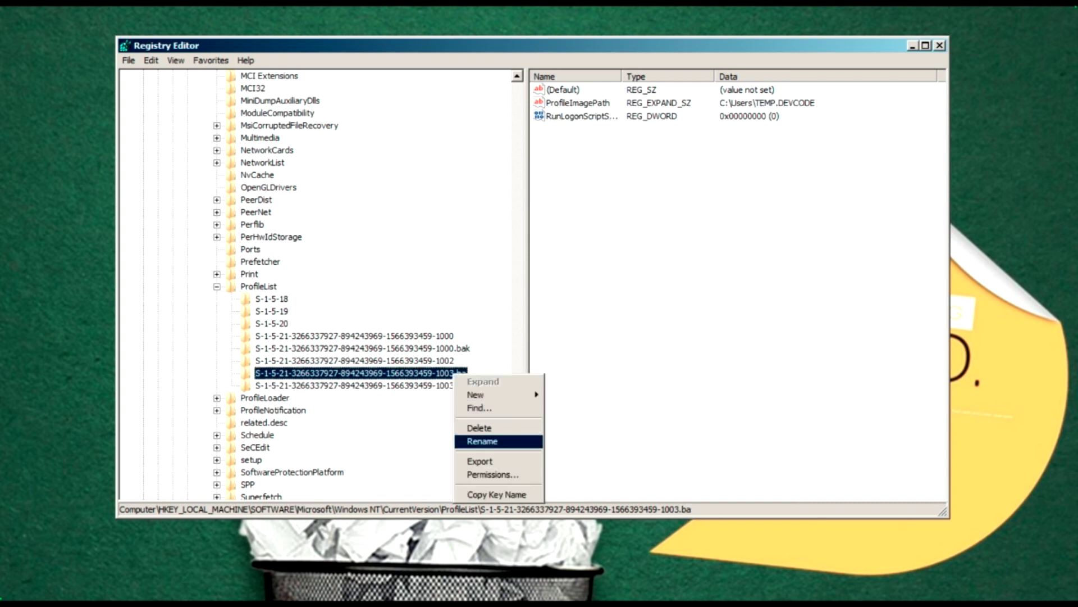
click(476, 440)
key(End)
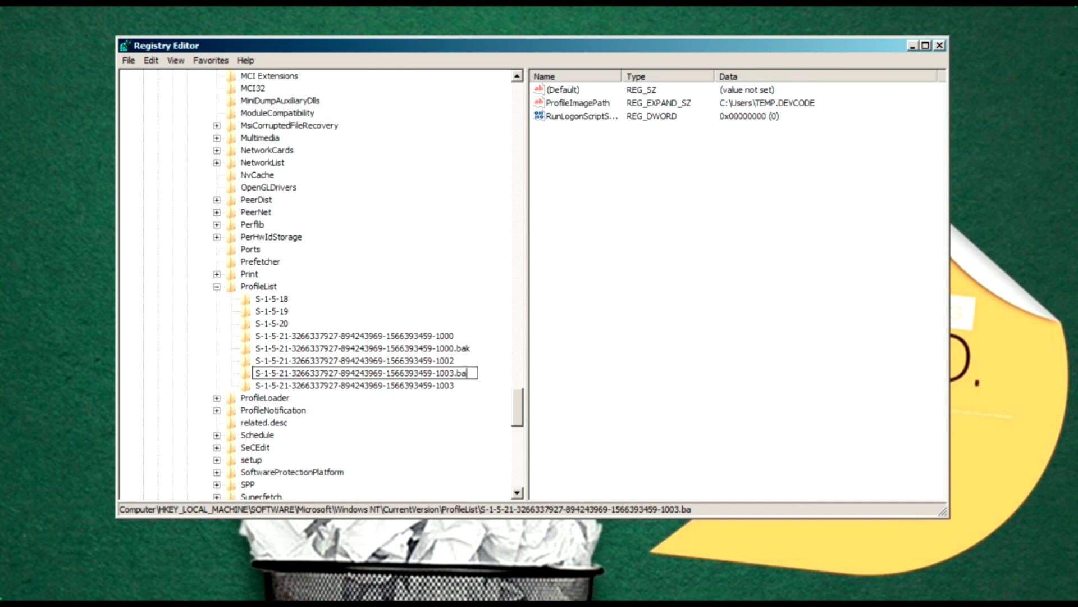
text(k)
key(Return)
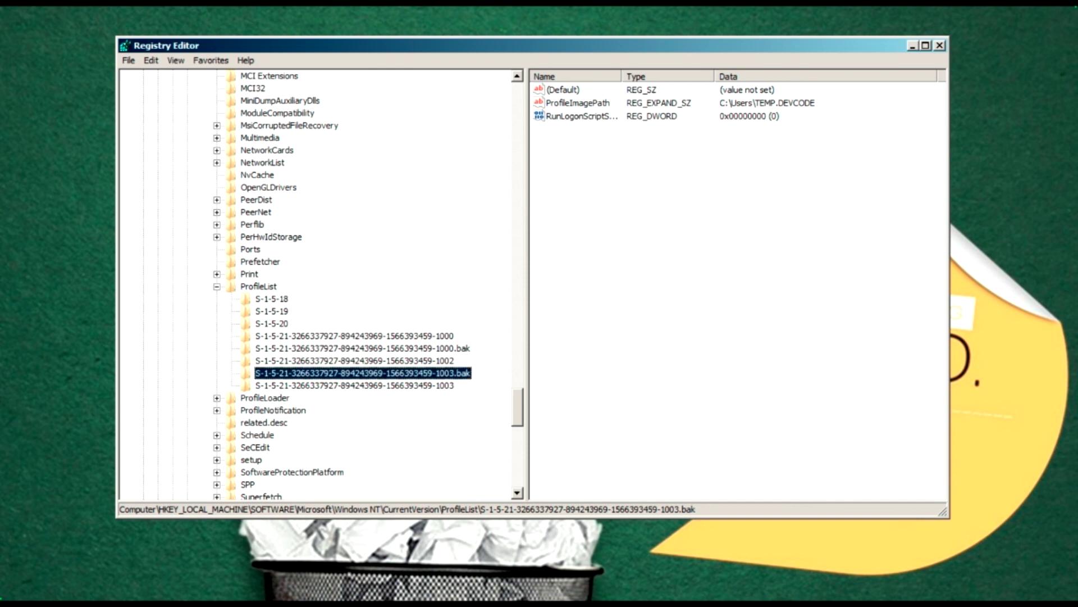
key(Tab)
key(Down)
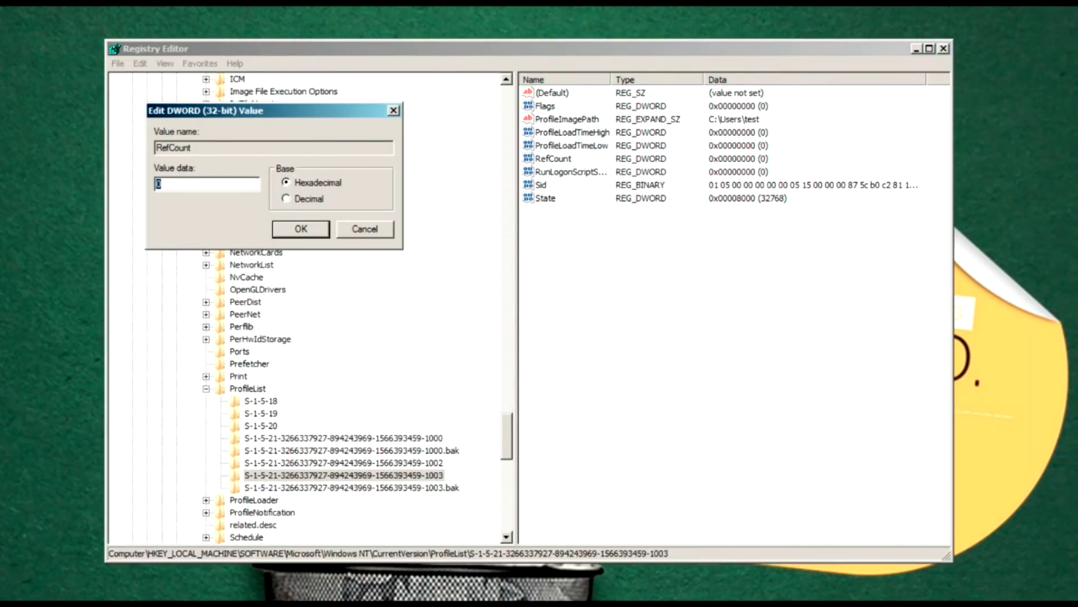
Step: Confirm RefCount as 0 and set State to 0 for the -1003 profile key
drag(203, 111, 295, 126)
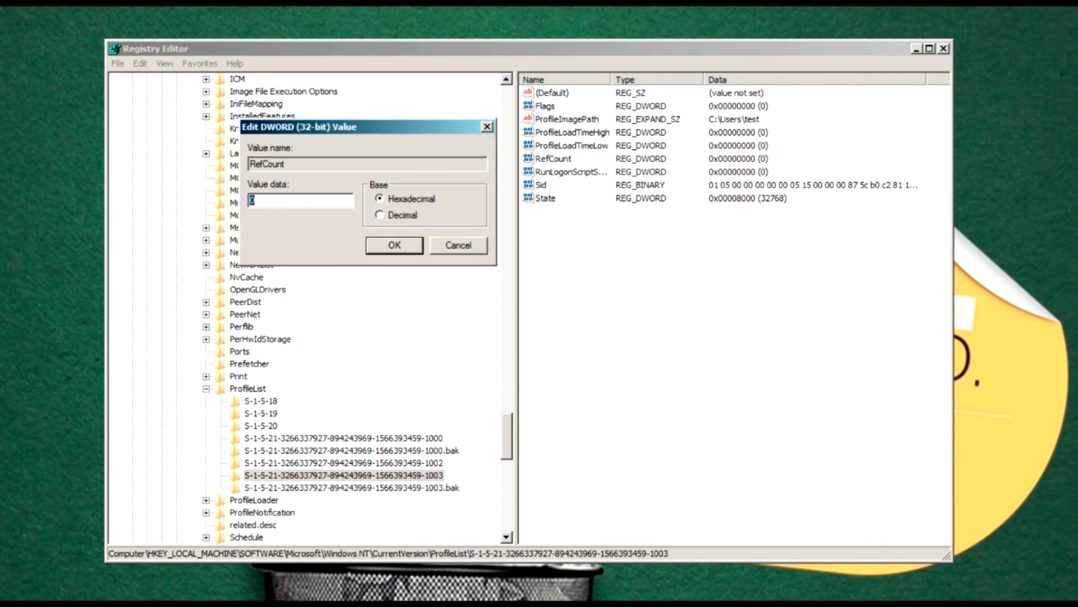
key(Return)
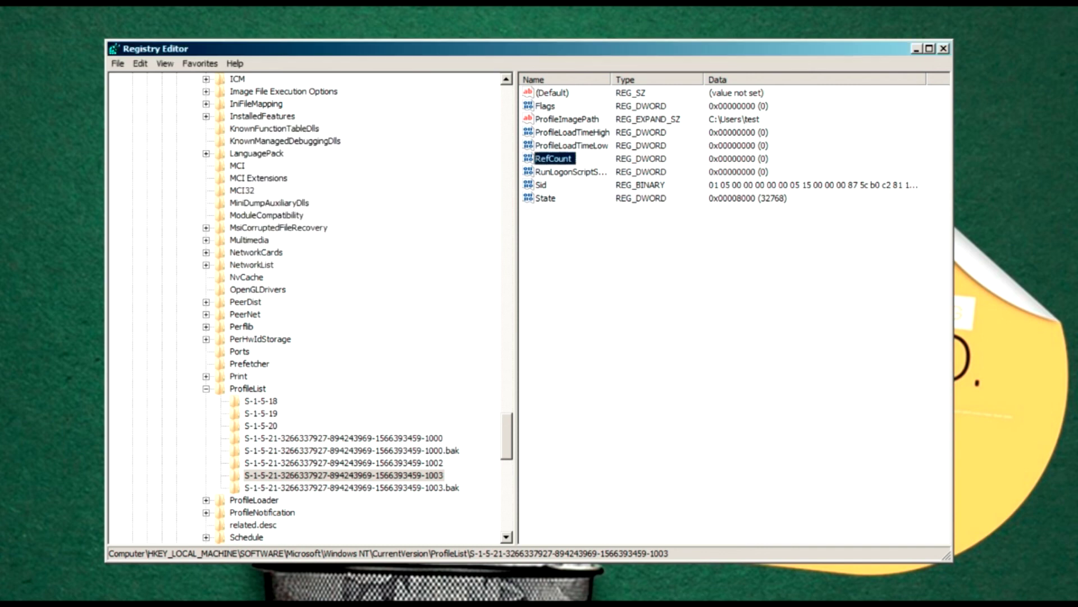
key(Down)
key(Down)
key(Down)
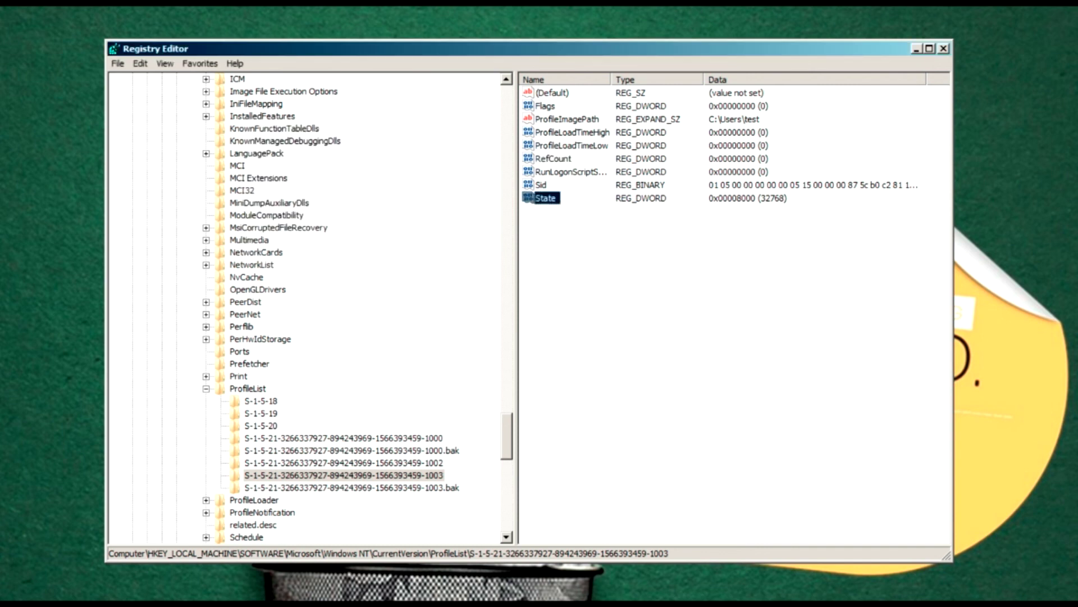
key(Return)
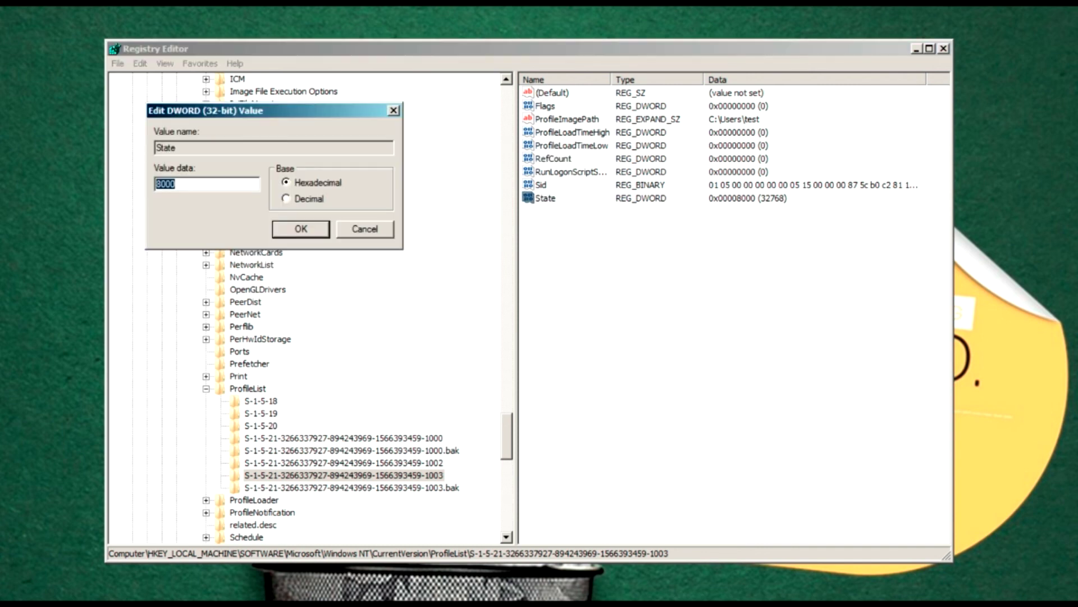
text(0)
key(Return)
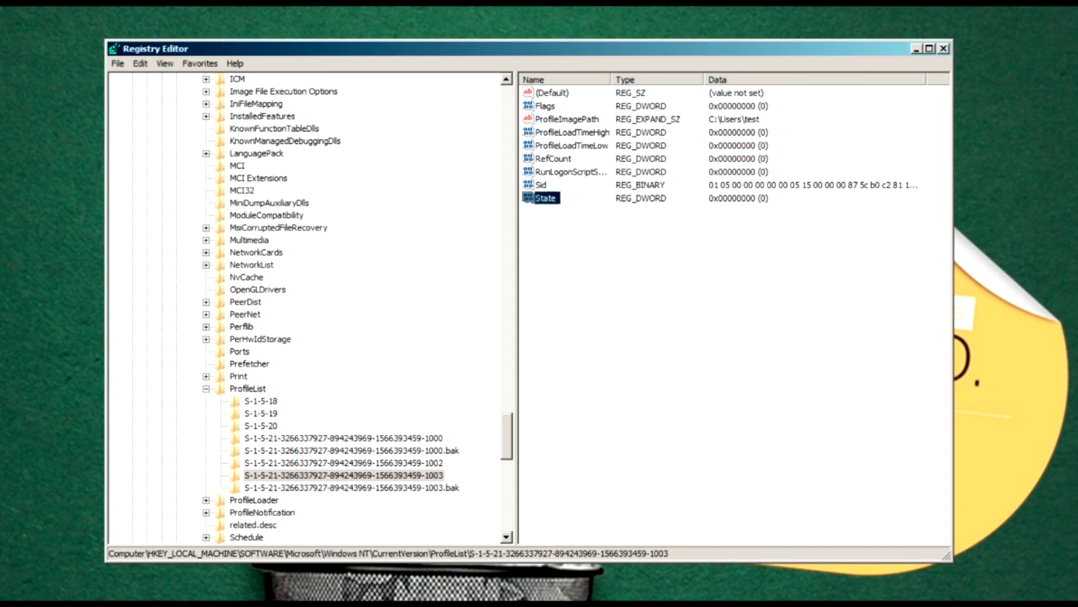
key(Up)
key(Up)
key(Up)
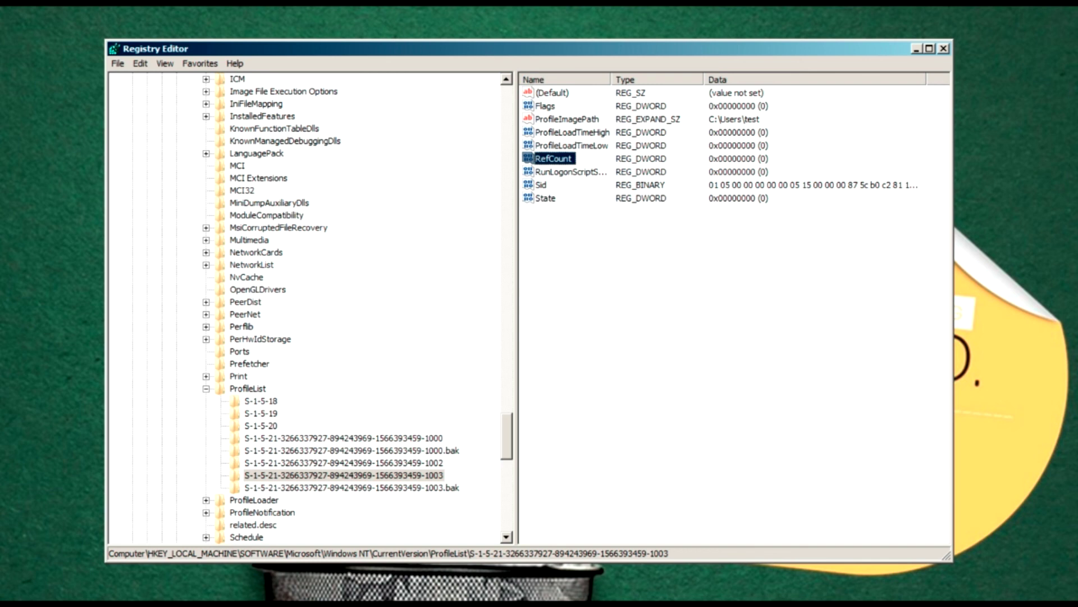
key(Down)
key(Down)
key(Down)
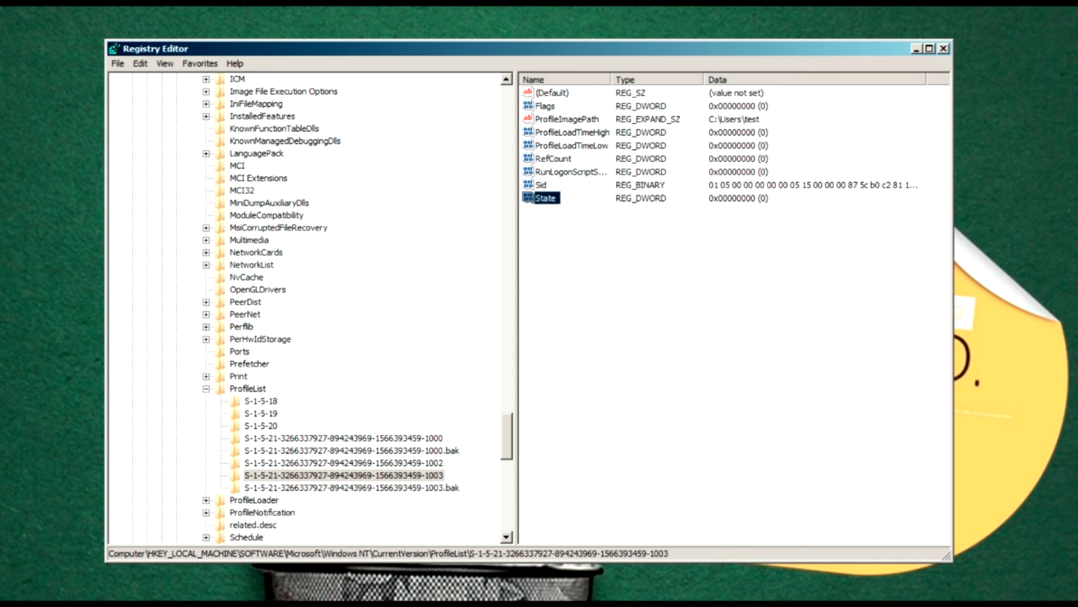